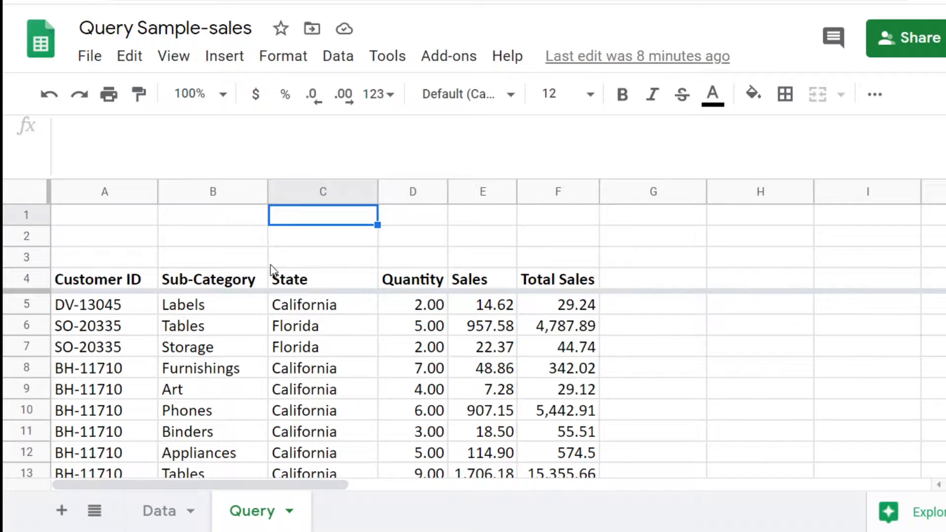
Step: Examine the QUERY formula in A4 of the Query sheet and the source columns on the Data sheet
click(96, 285)
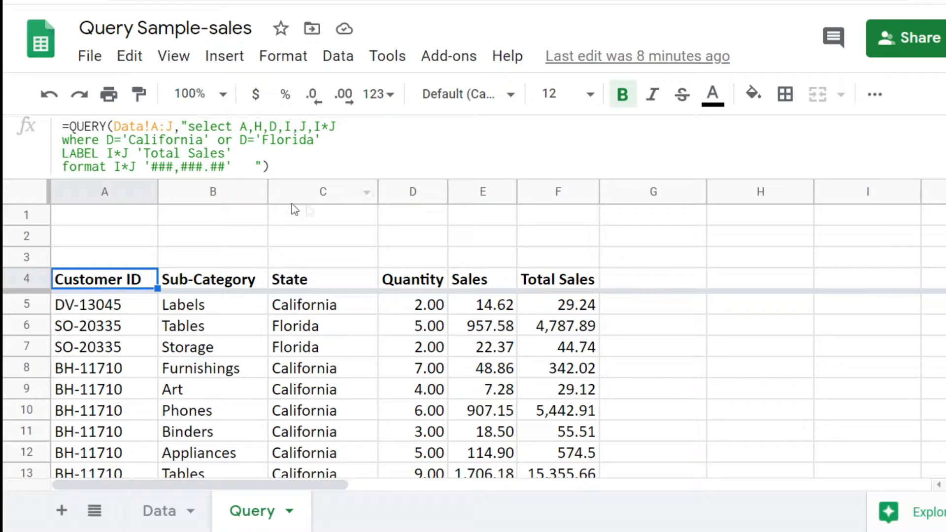
click(152, 511)
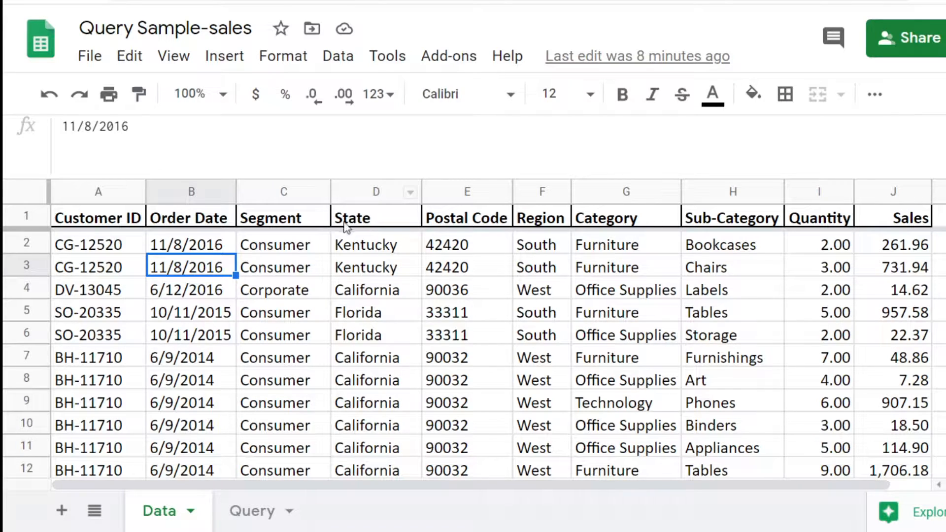
click(250, 512)
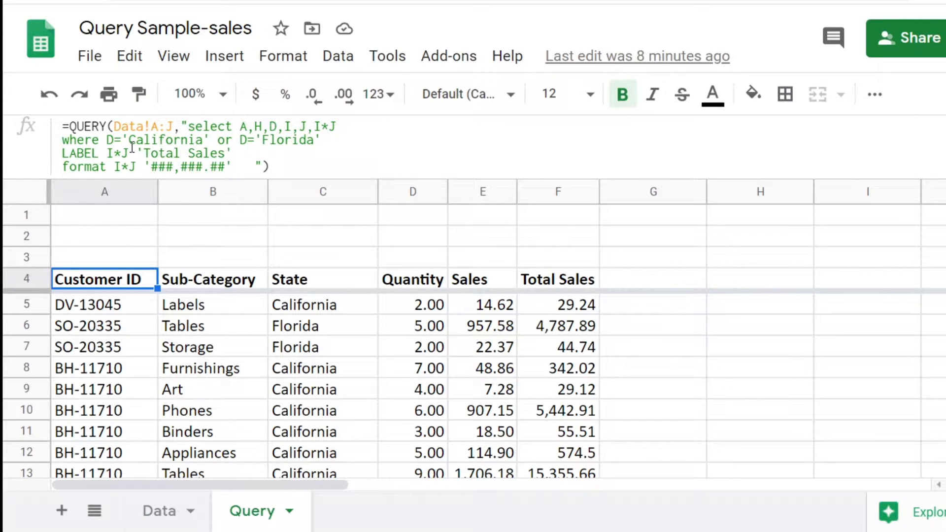
drag(126, 141, 271, 141)
click(197, 153)
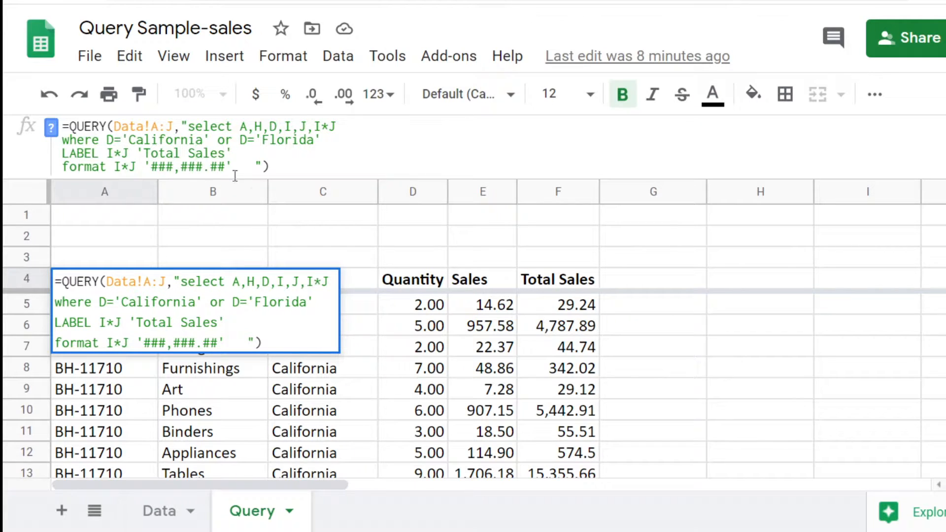
Step: Start a data validation rule for cell C1 of the Query sheet, using List from a range as the criteria
click(296, 219)
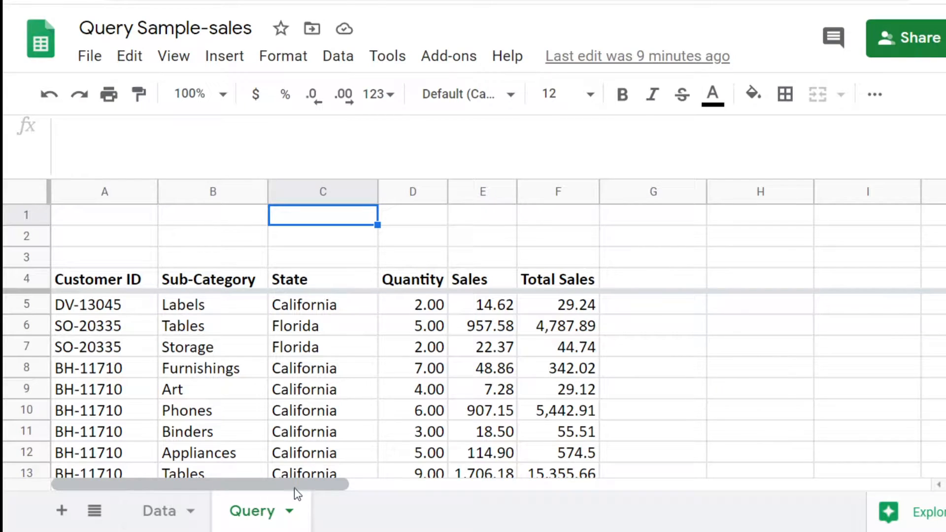
click(334, 64)
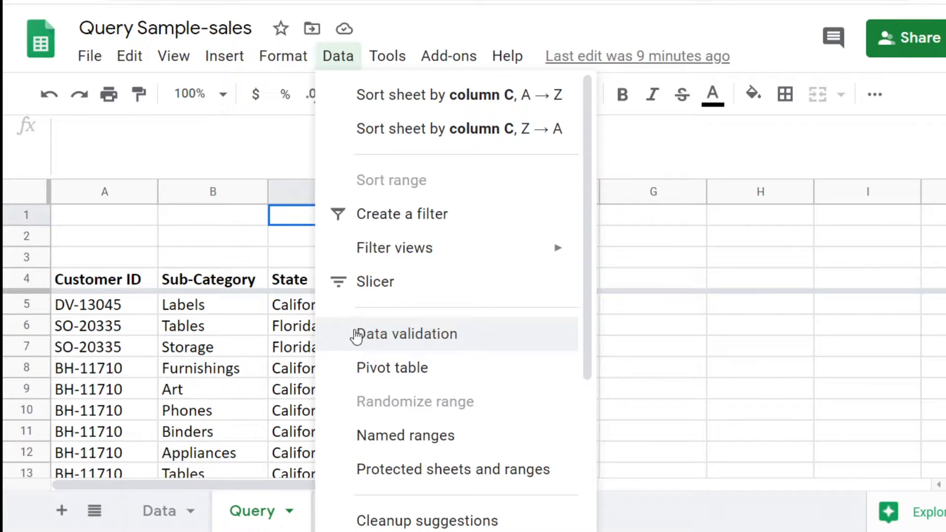
click(407, 336)
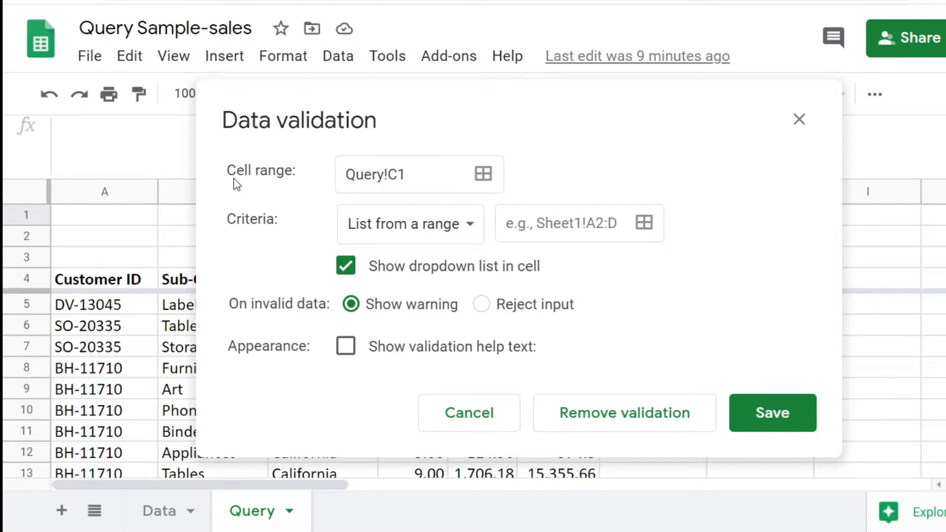
drag(346, 93, 554, 117)
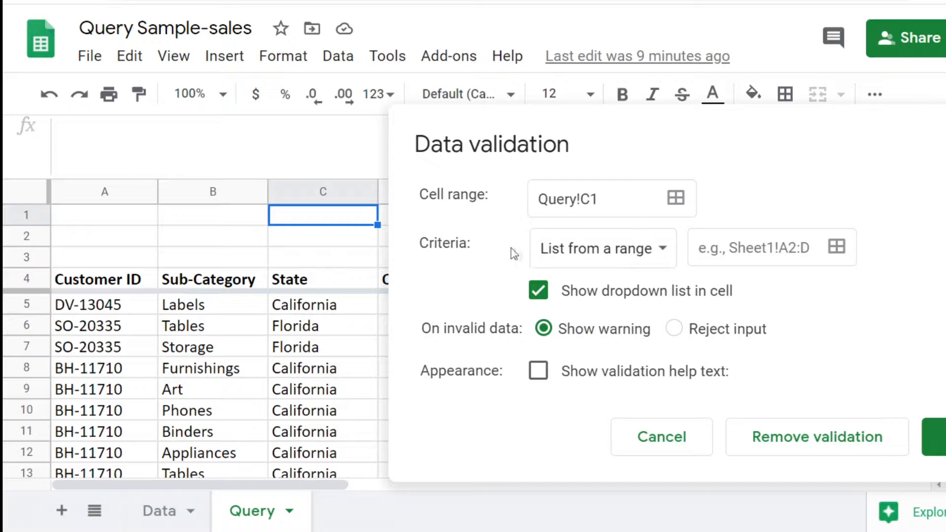
click(665, 253)
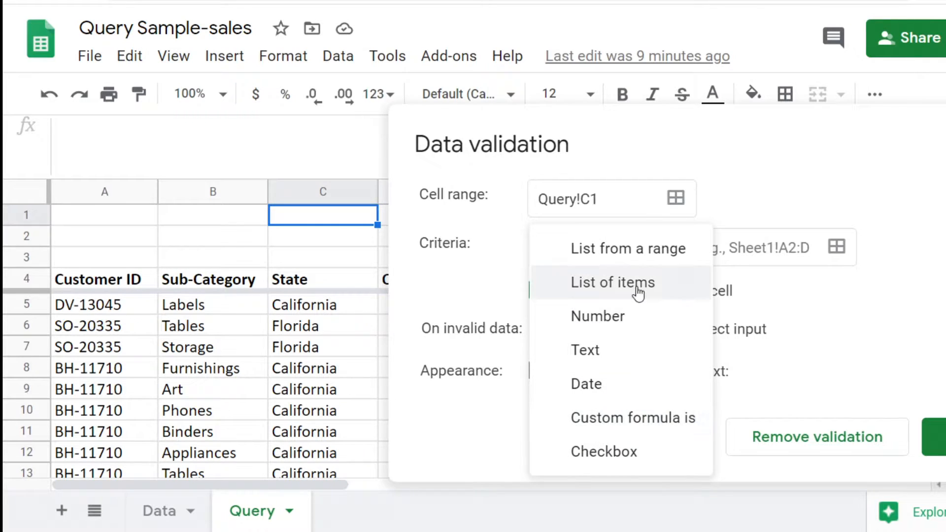
click(638, 254)
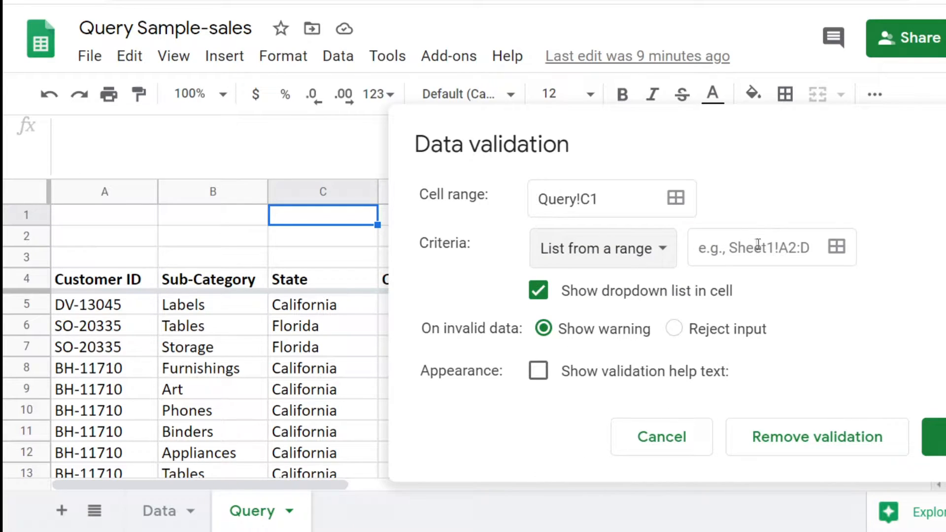
Step: Set the validation list's source range to the whole State column of the Data sheet, Data!D:D
click(836, 248)
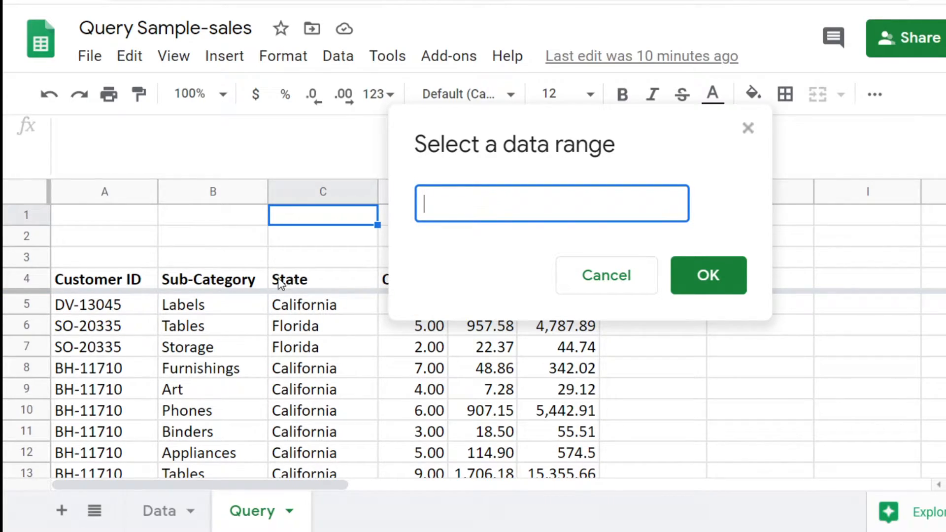
click(152, 515)
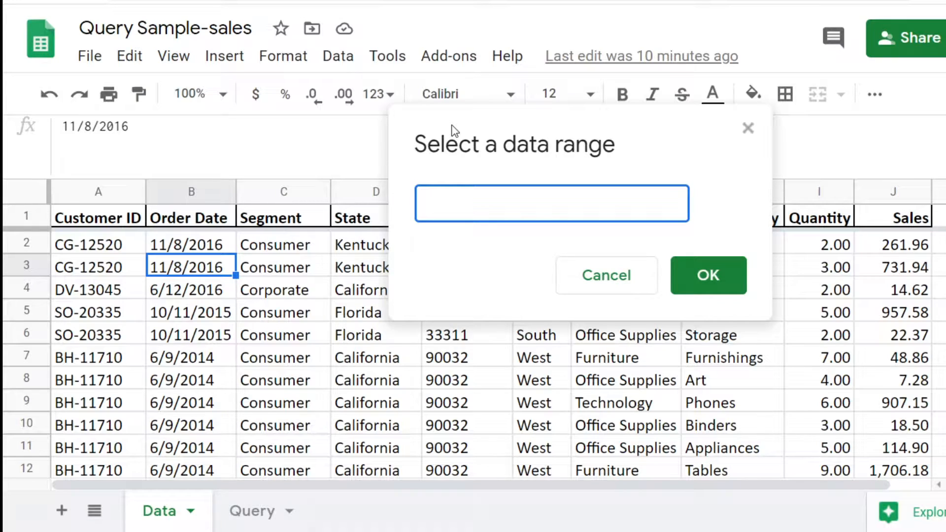
drag(441, 120, 567, 139)
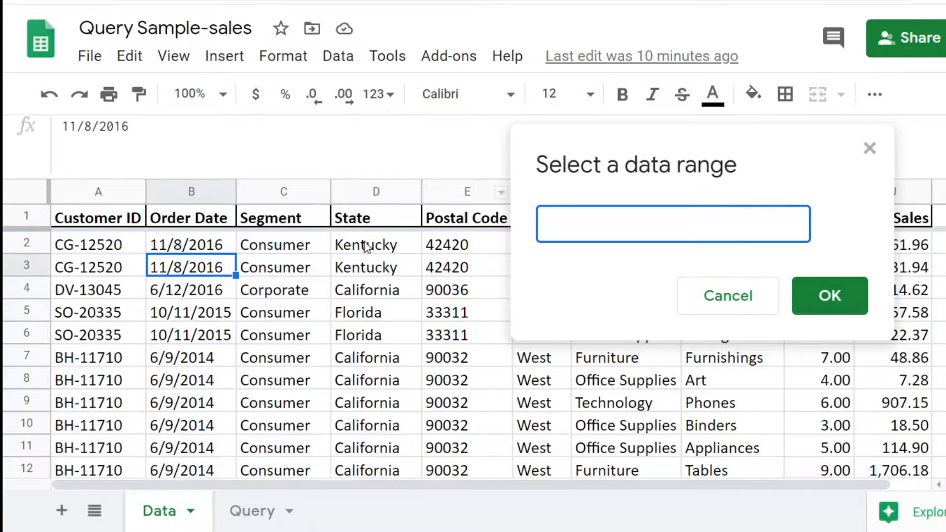
click(360, 189)
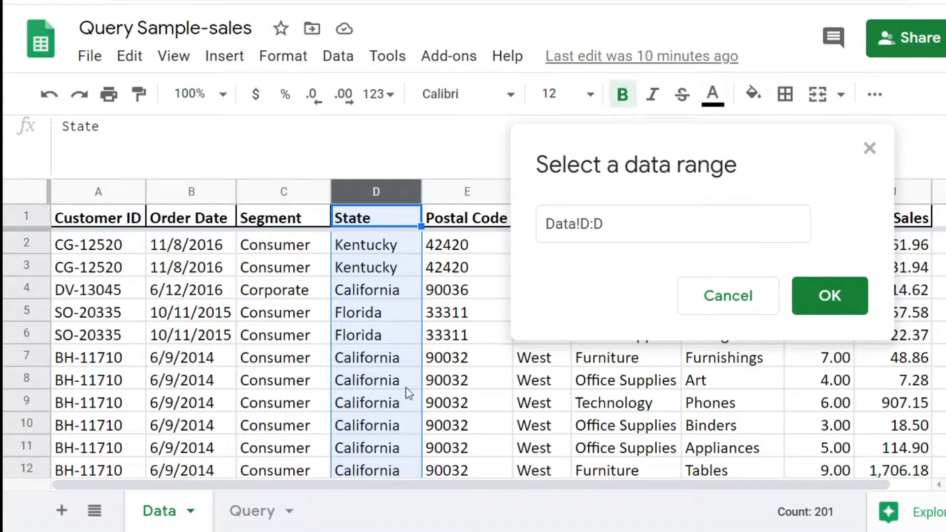
click(605, 221)
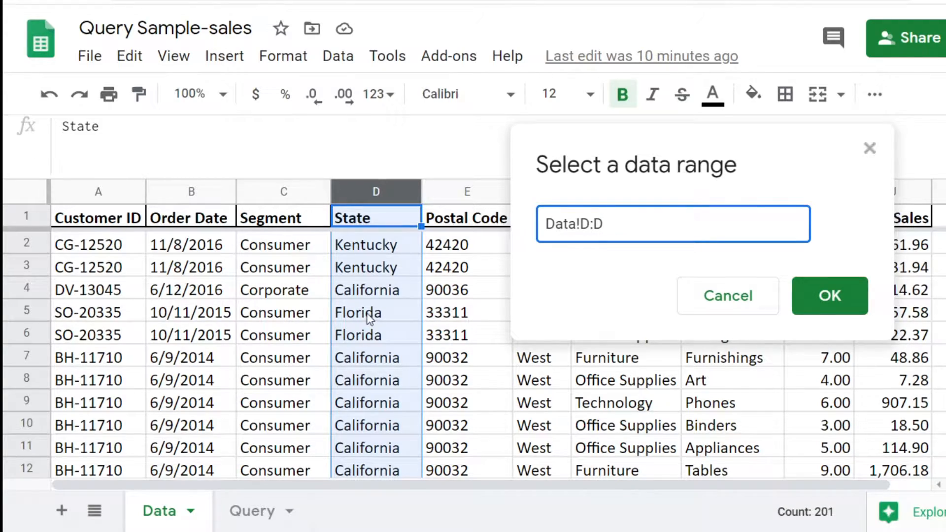
scroll(366, 312, down, 10)
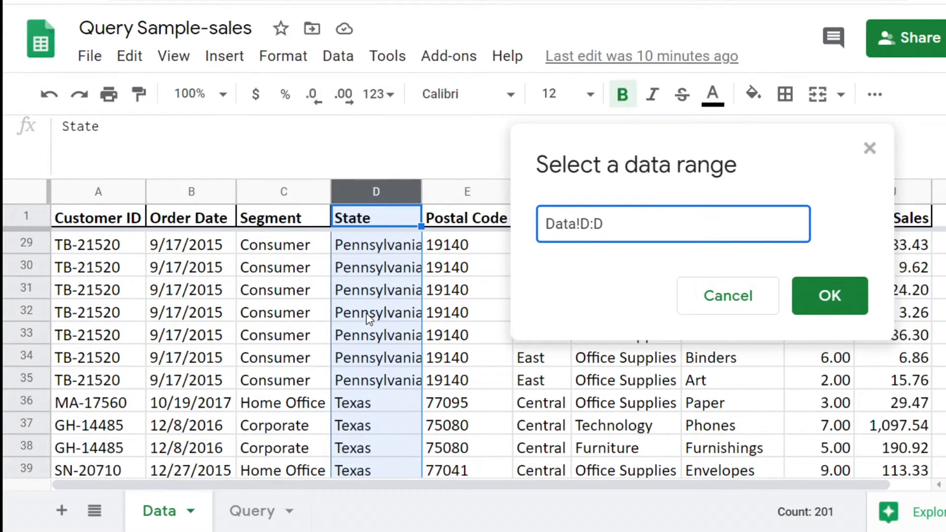
scroll(366, 312, down, 12)
scroll(365, 313, down, 9)
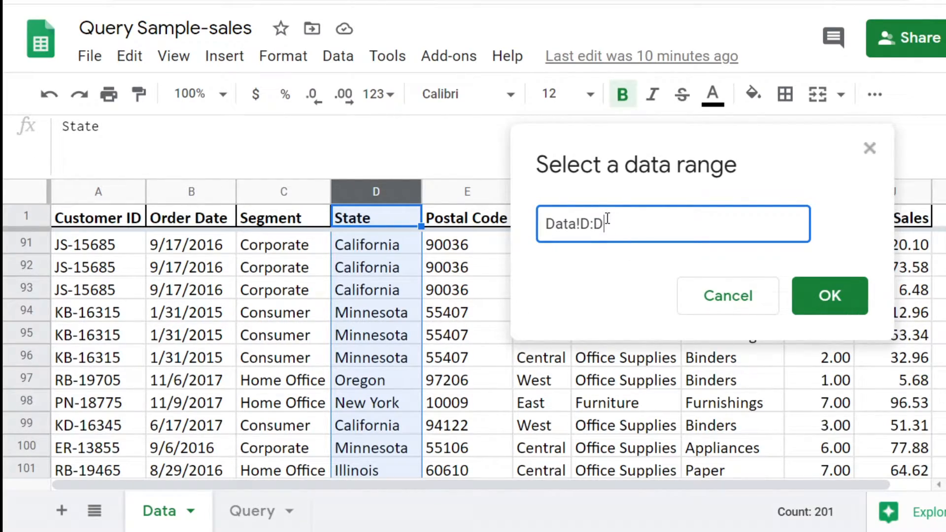
scroll(370, 317, up, 20)
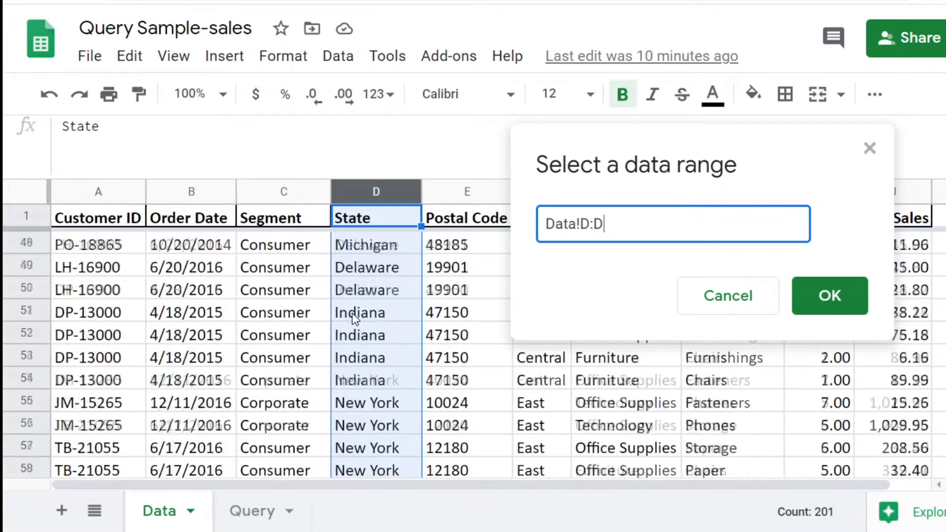
click(825, 300)
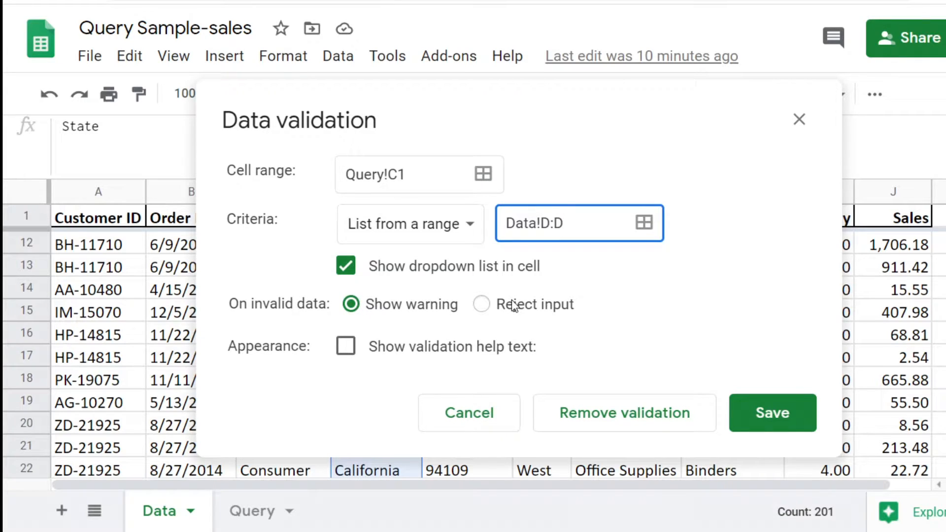
Step: Set the validation rule to reject invalid input, save it, and return to the Query sheet
click(481, 304)
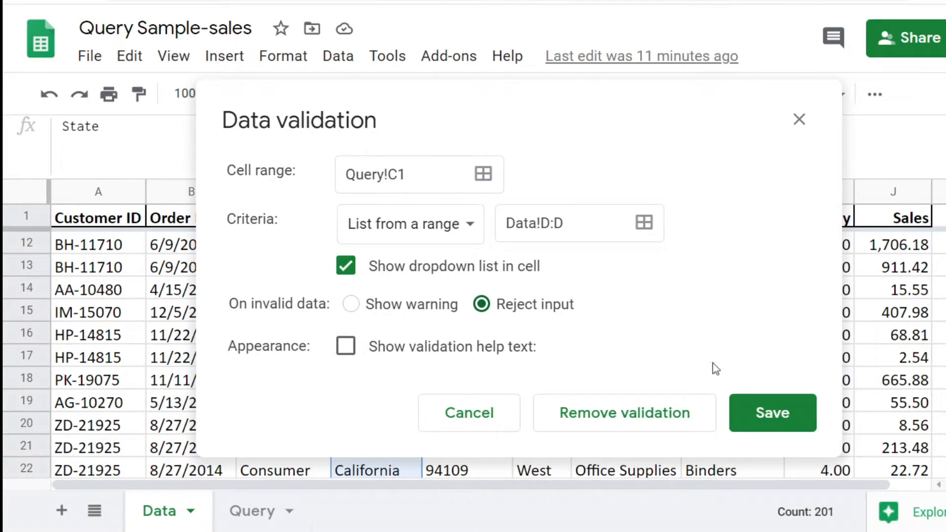
click(779, 415)
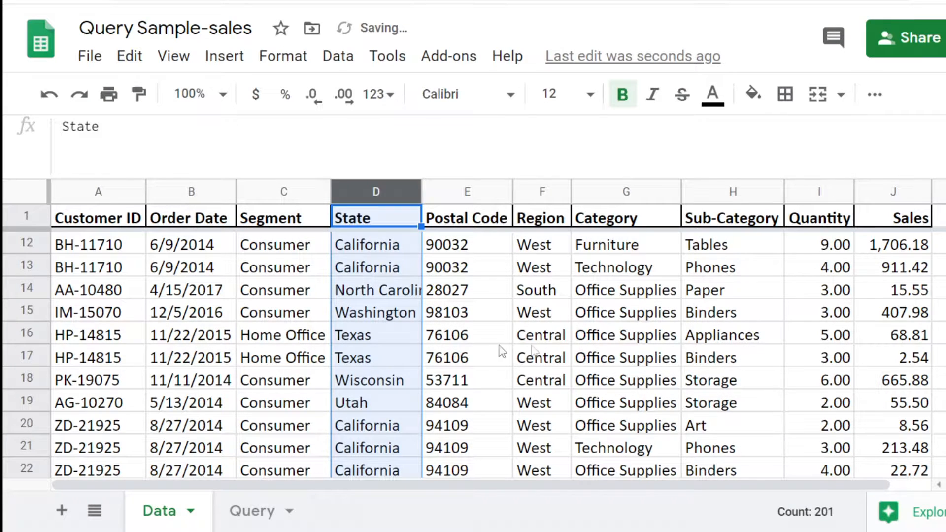
click(255, 512)
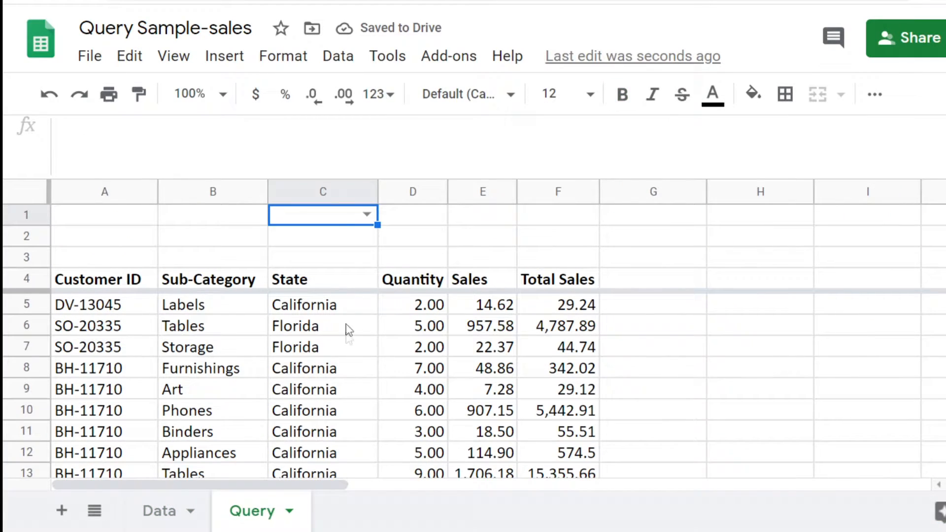
Step: Examine the full list of entries offered by the dropdown in cell C1
click(367, 216)
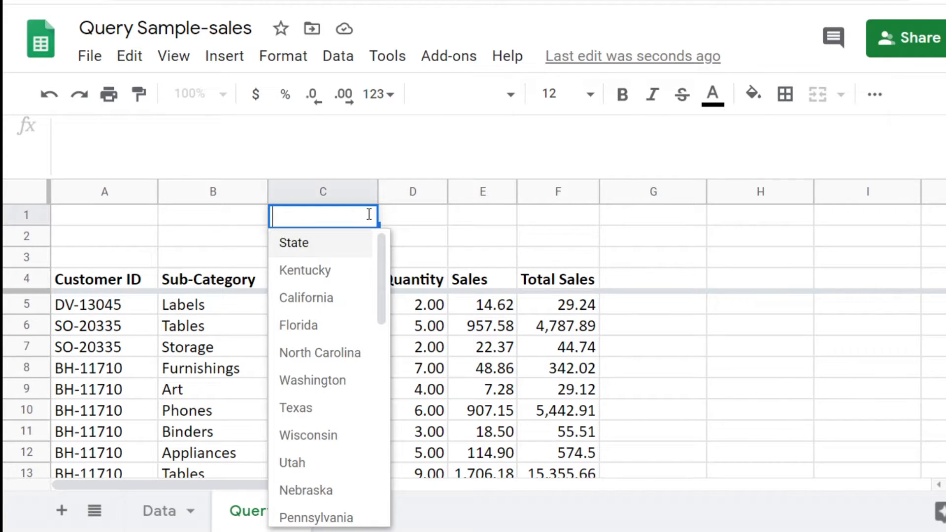
scroll(342, 301, down, 5)
scroll(341, 301, down, 5)
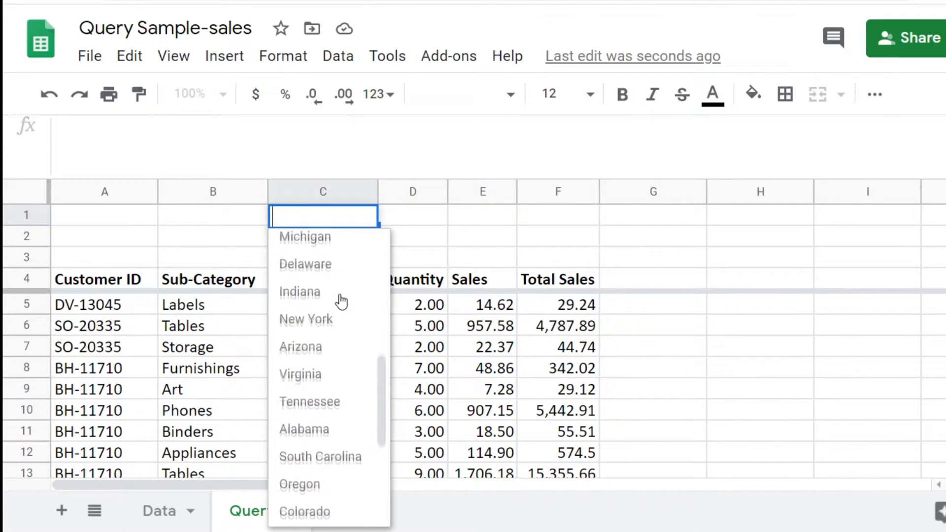
scroll(339, 300, up, 10)
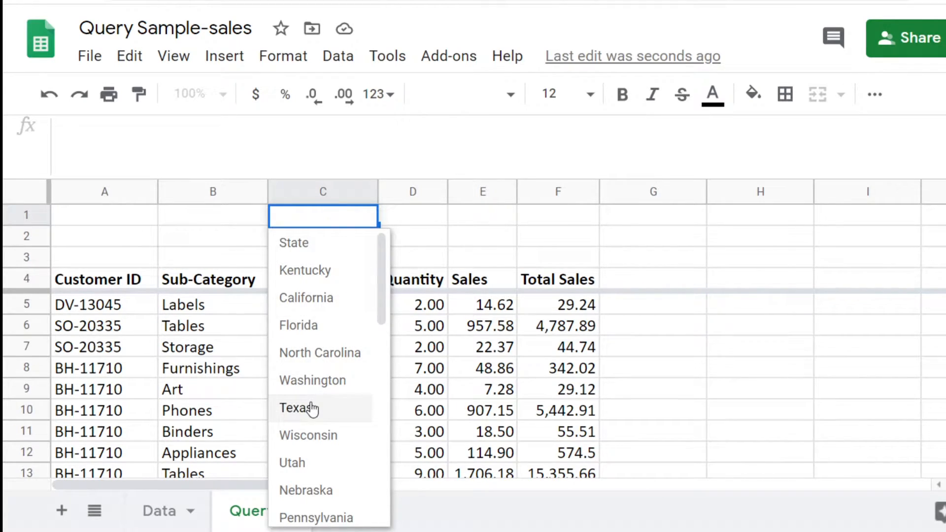
scroll(310, 407, down, 5)
scroll(334, 362, down, 6)
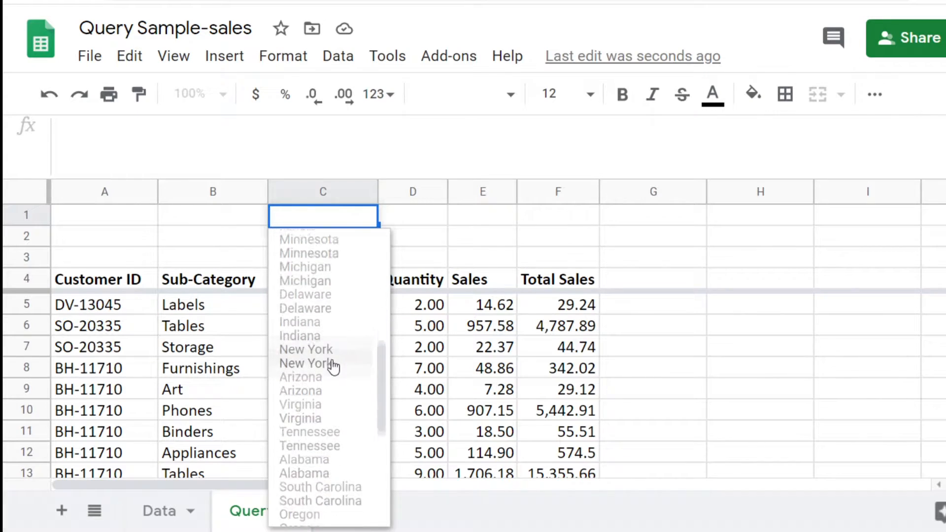
scroll(331, 366, down, 2)
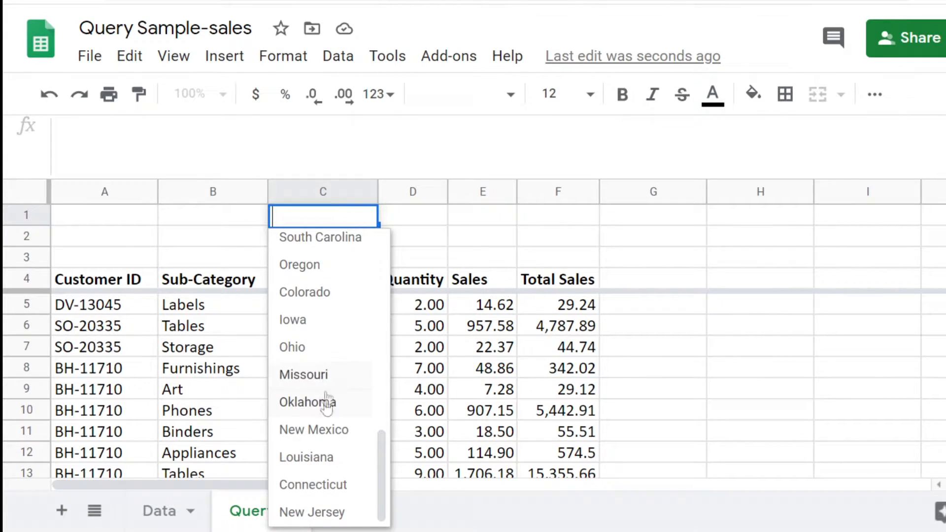
scroll(310, 323, up, 5)
scroll(313, 320, up, 2)
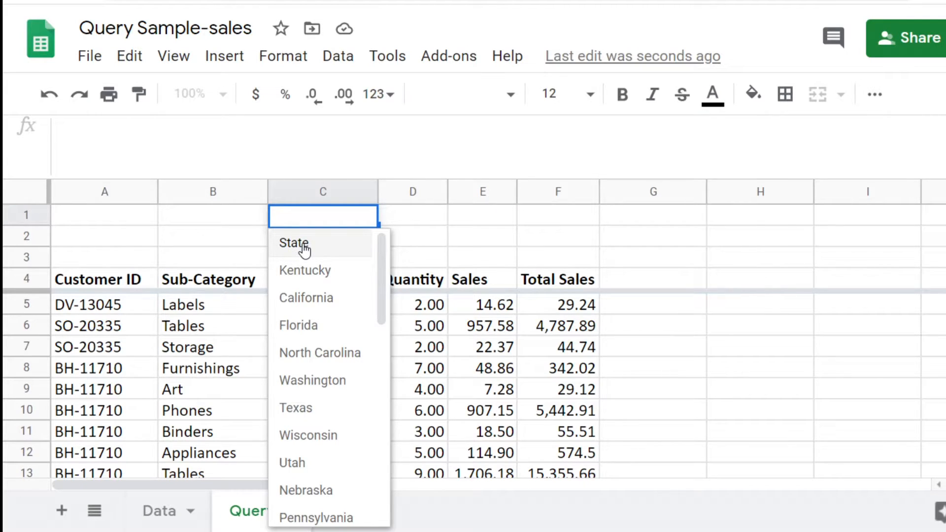
click(468, 232)
Step: Change the source range of C1's validation list to Data!D2:D to exclude the header, save it, and check the dropdown
click(344, 217)
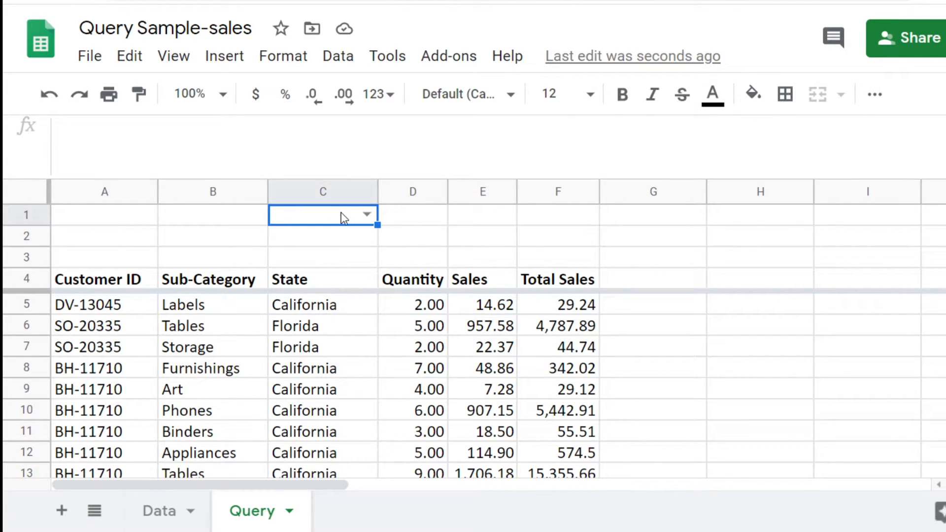
click(334, 57)
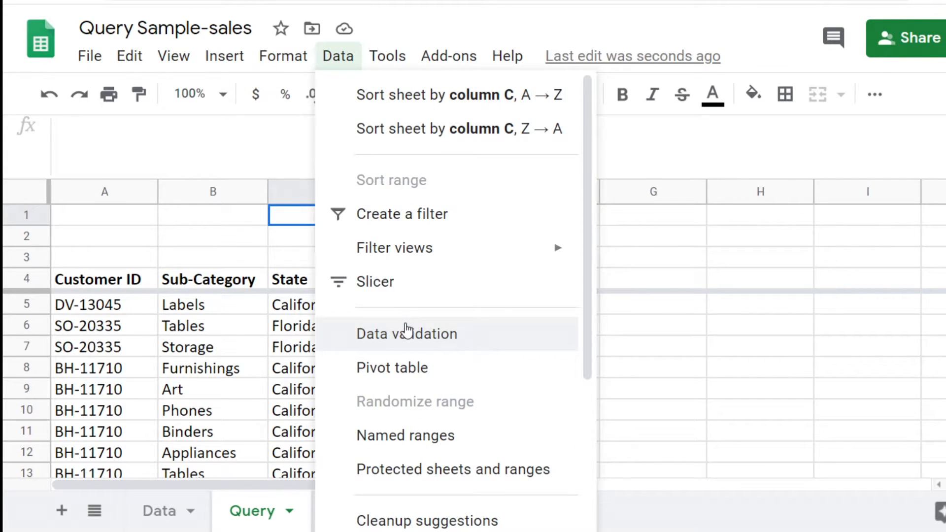
click(407, 333)
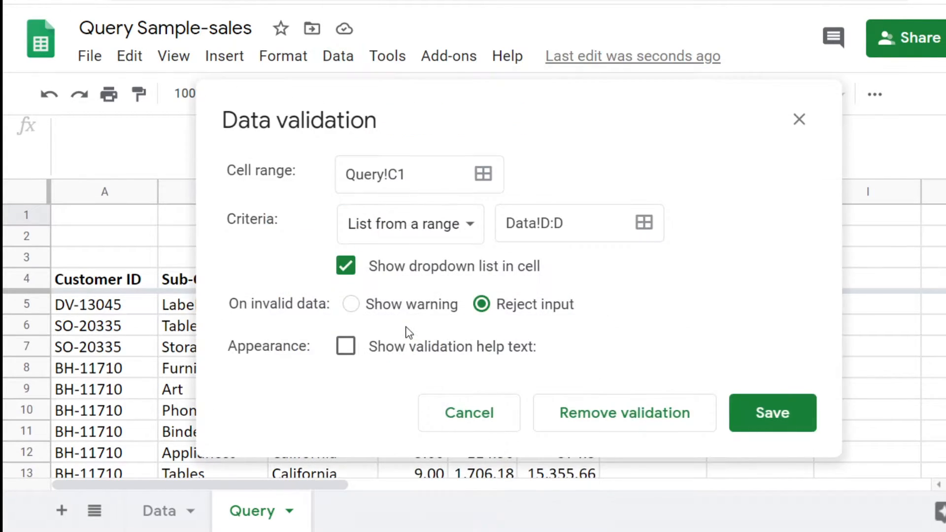
click(551, 225)
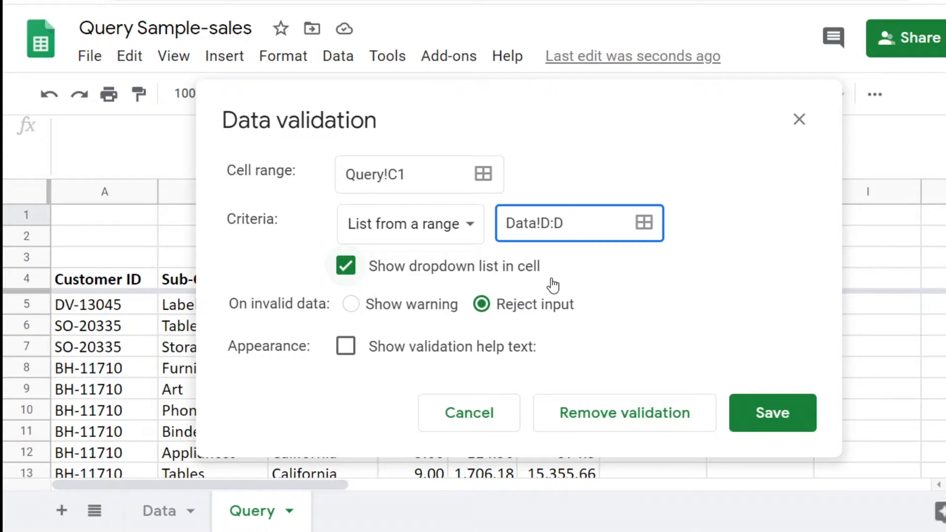
text(2)
click(754, 418)
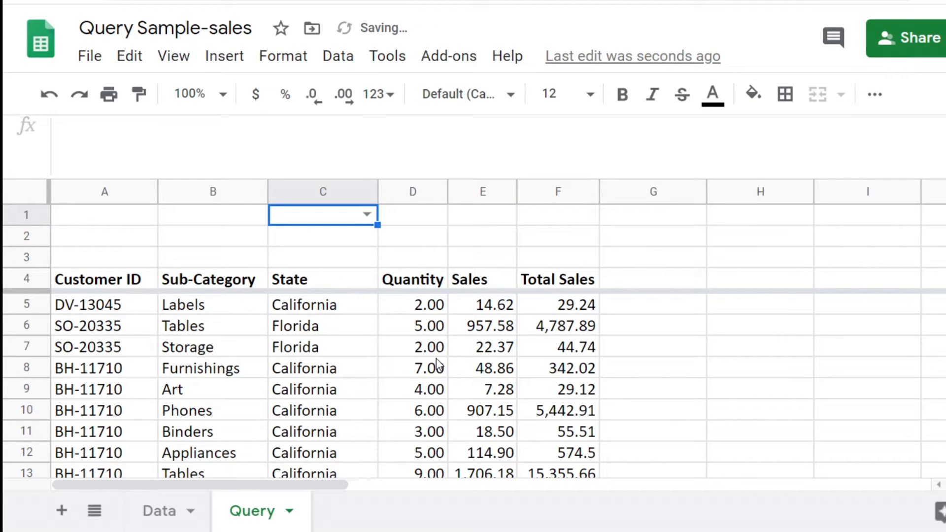
click(367, 214)
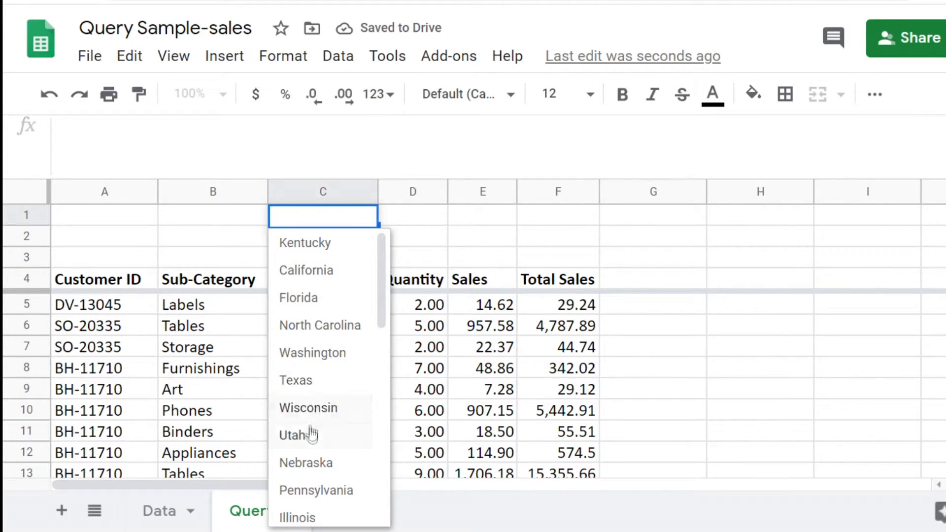
click(482, 234)
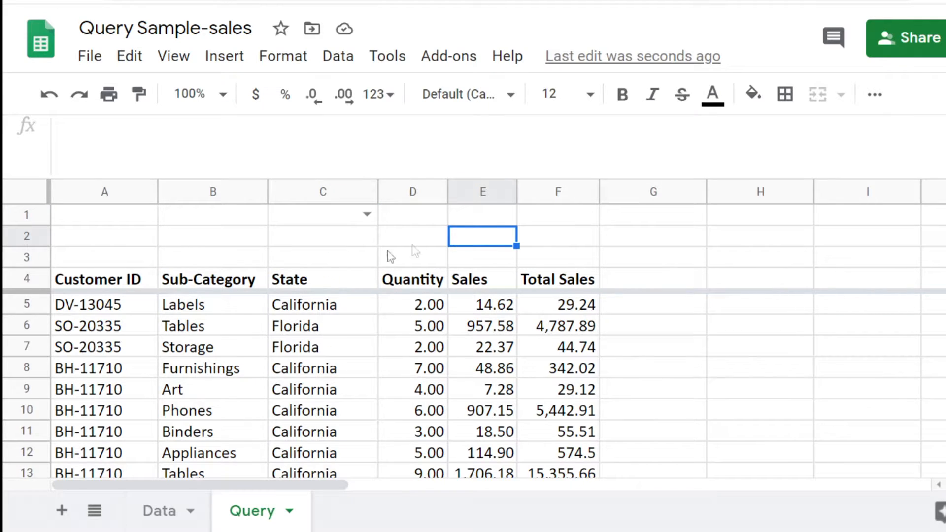
Step: Label the dropdown by copying the State header from the query results into cell B1
click(114, 283)
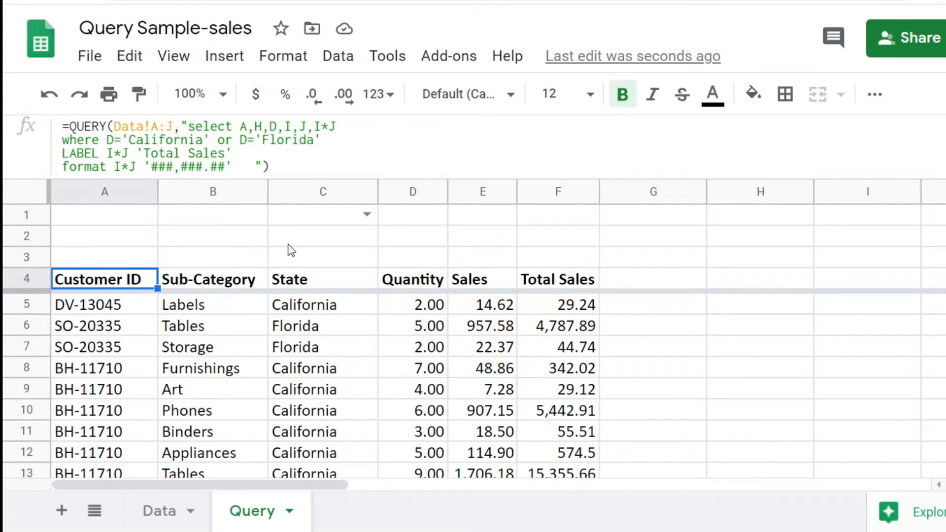
click(211, 219)
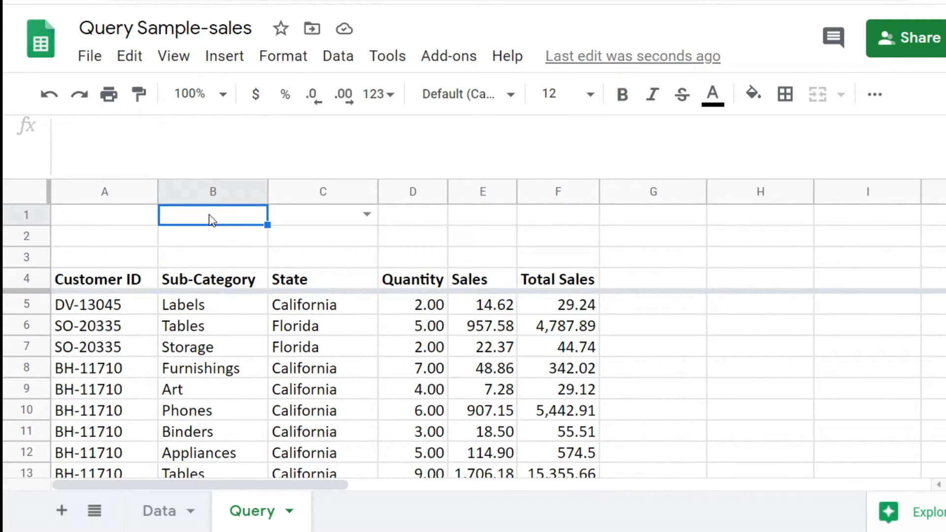
click(302, 284)
key(ctrl+c)
click(217, 215)
key(ctrl+v)
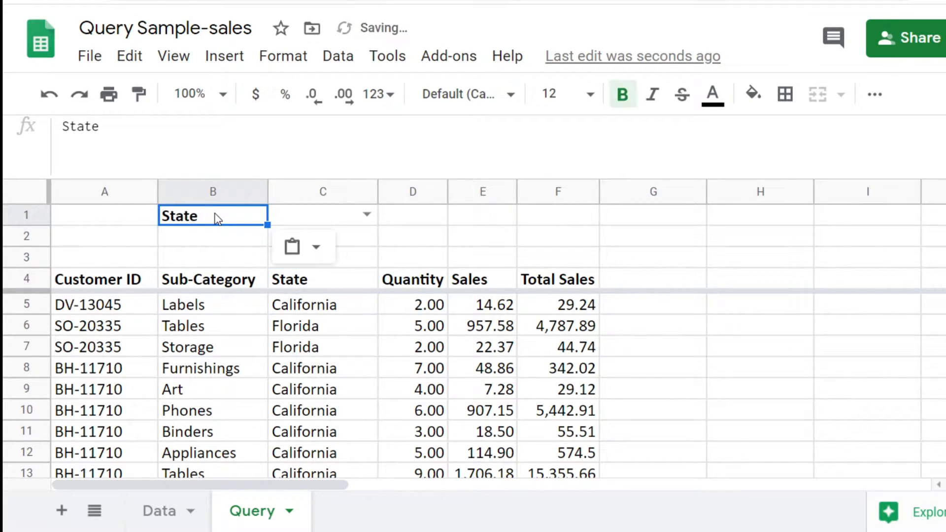
click(472, 224)
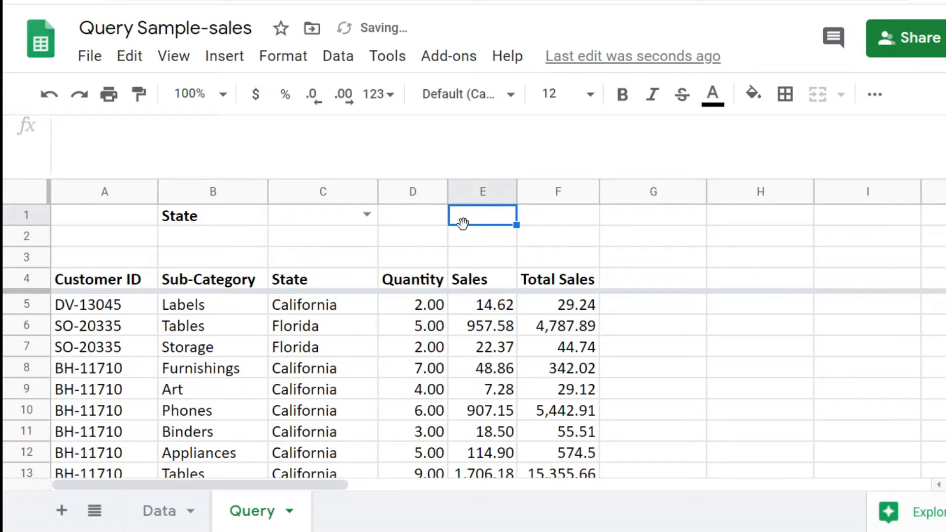
Step: In A4's QUERY formula, replace the fixed California and Florida criteria after D= with an empty pair of single quotes
click(99, 286)
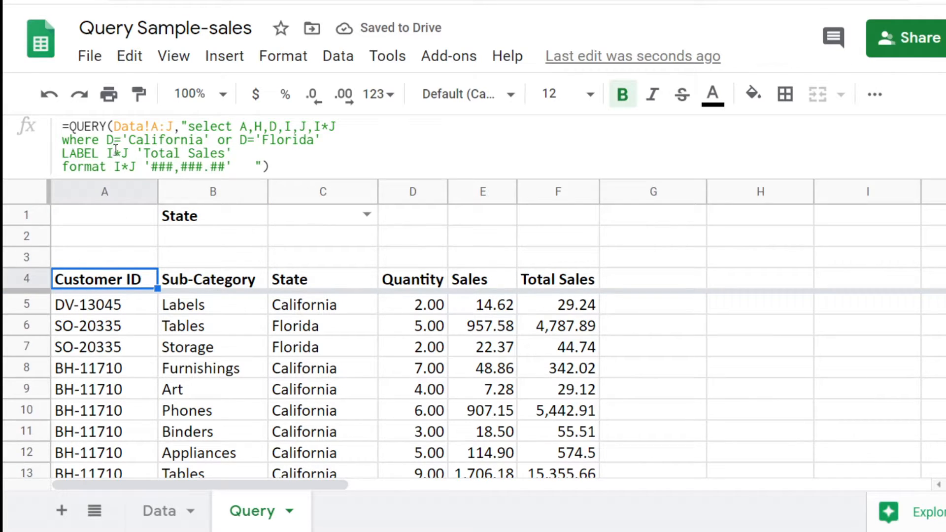
drag(122, 139, 321, 140)
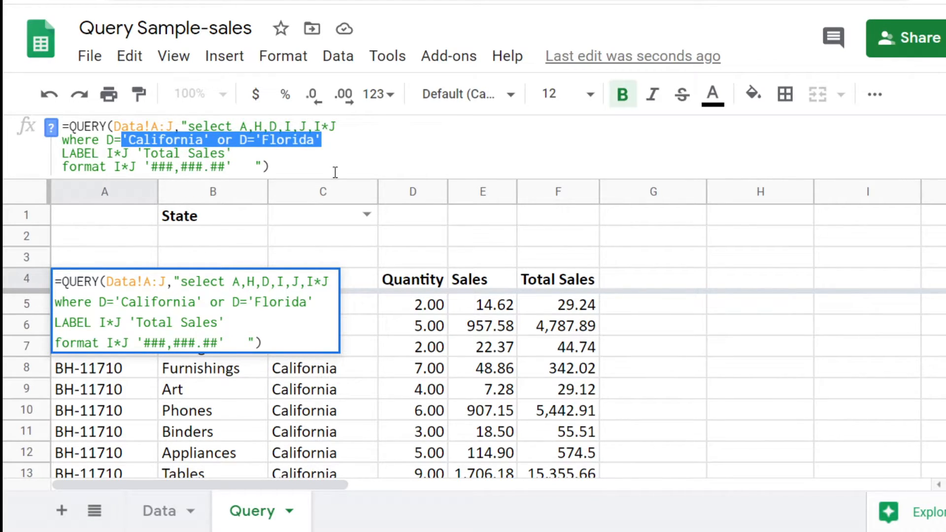
key(BackSpace)
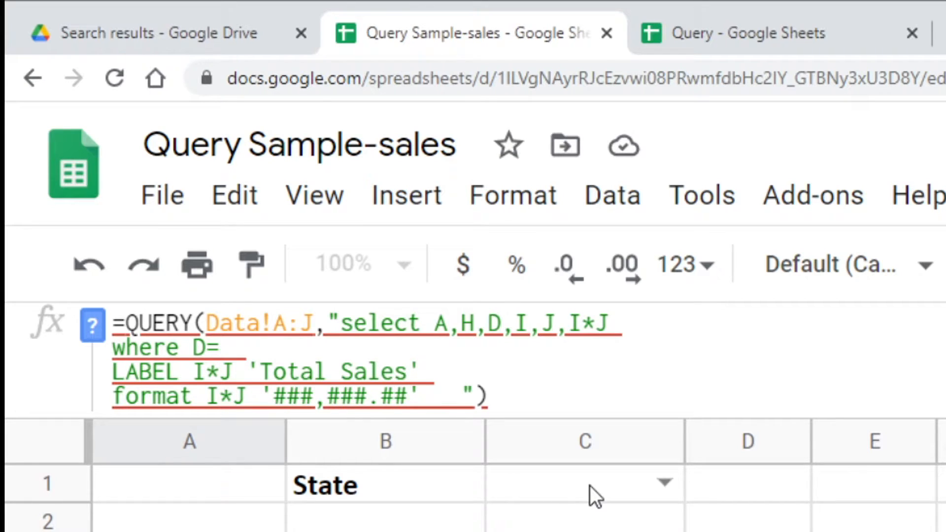
text('')
Step: Insert a reference to C1 between the single quotes so the where clause reads D='"&C1&"', and commit the formula
click(234, 346)
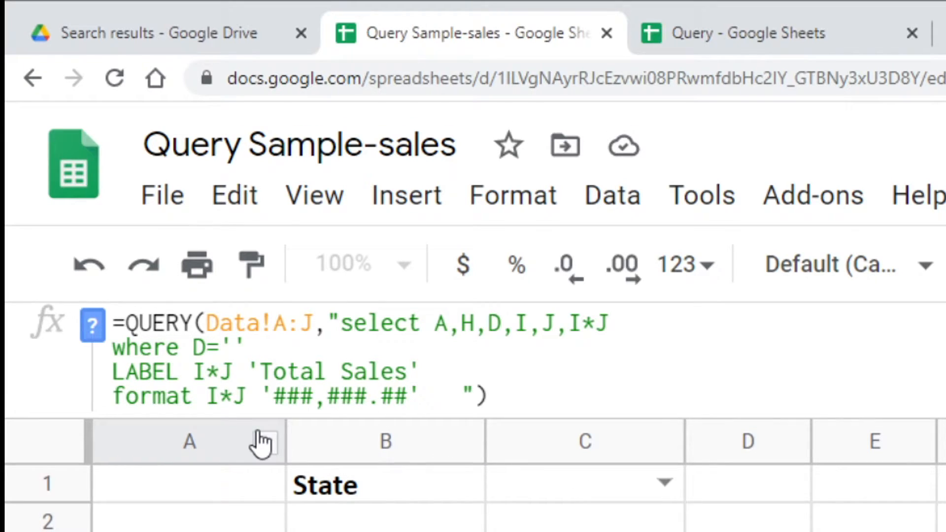
text("")
click(247, 346)
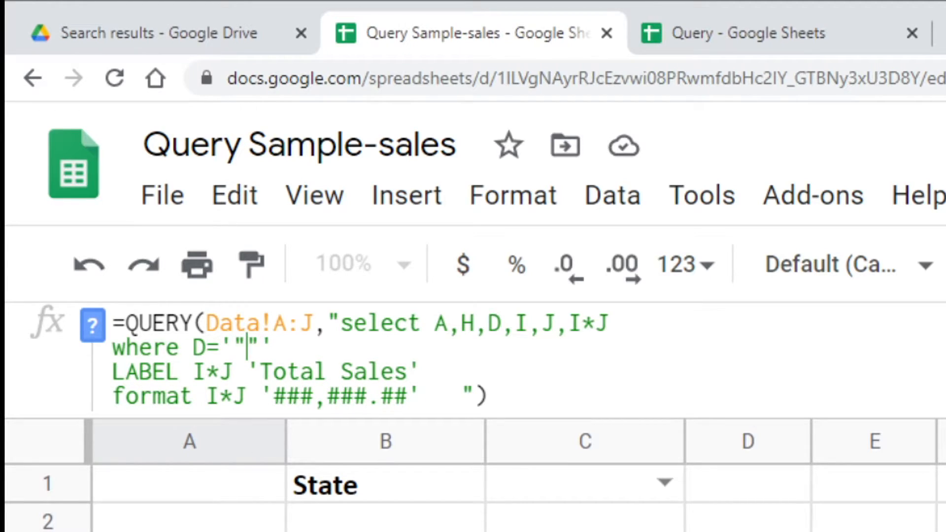
text(&&)
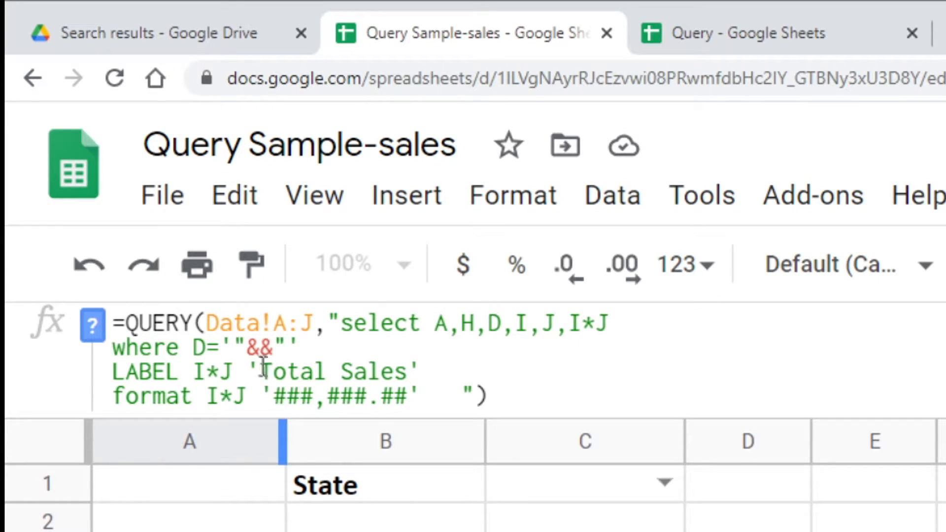
click(260, 345)
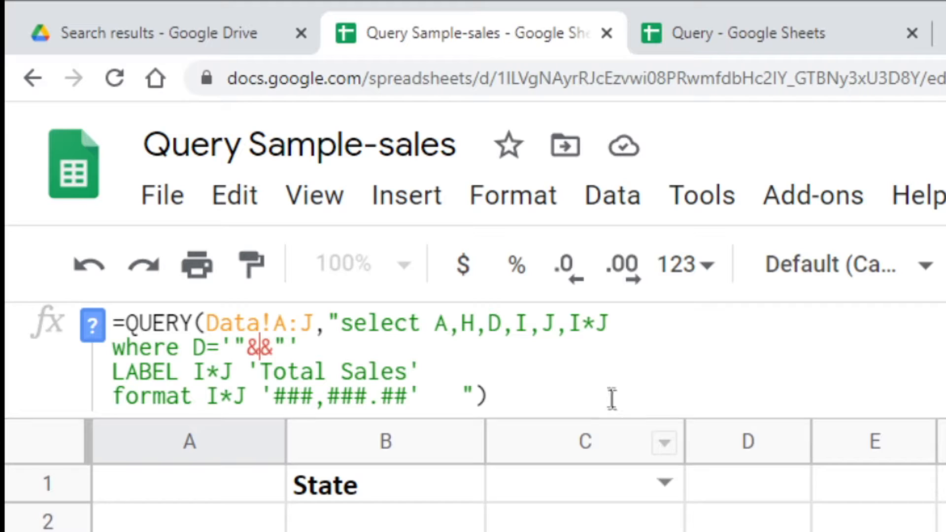
click(571, 486)
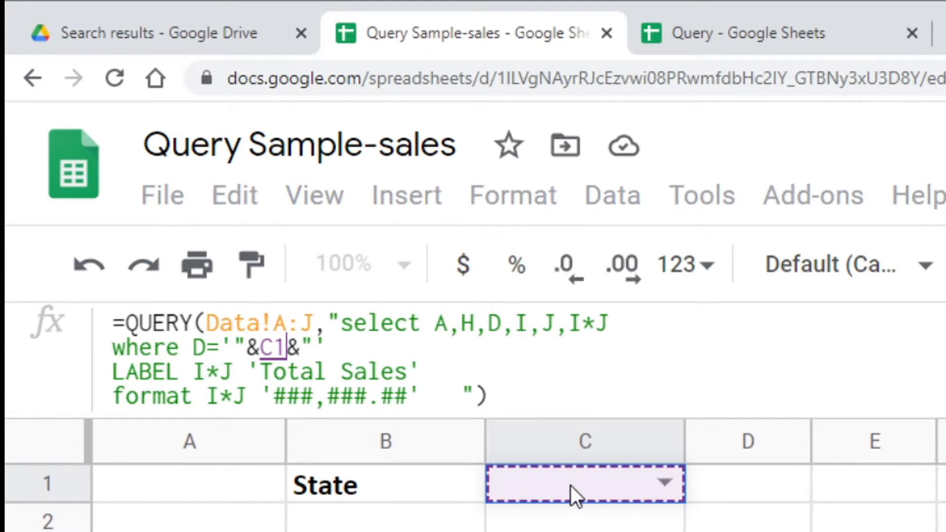
key(Return)
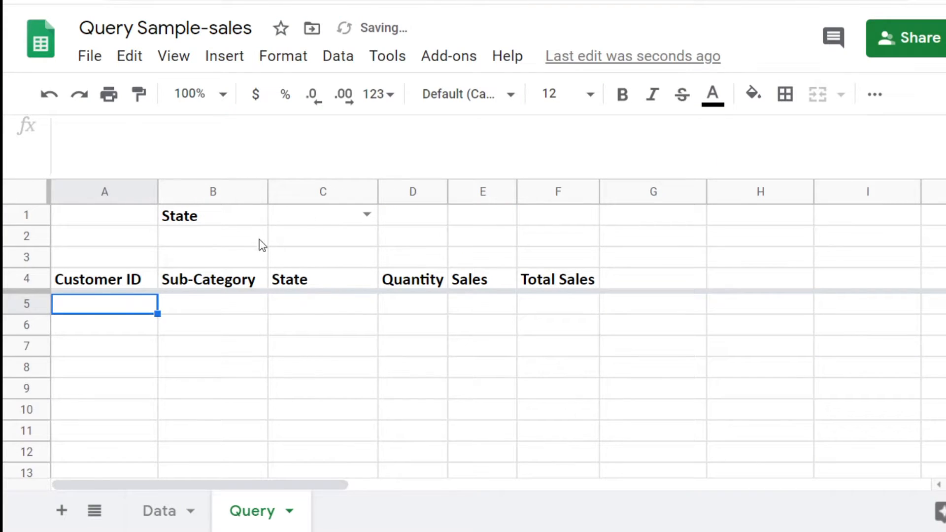
Step: Review the QUERY formula in A4 and compare its where condition with the State column on the Data sheet
click(98, 288)
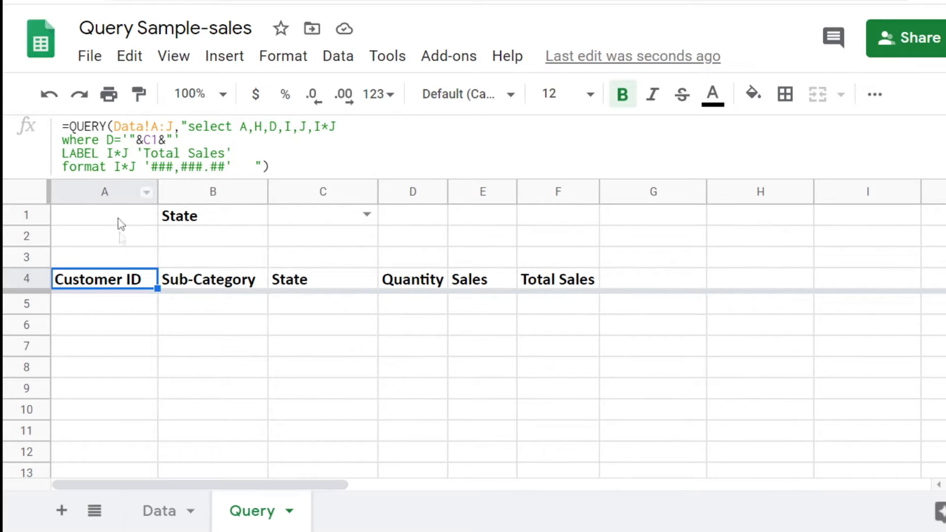
click(168, 509)
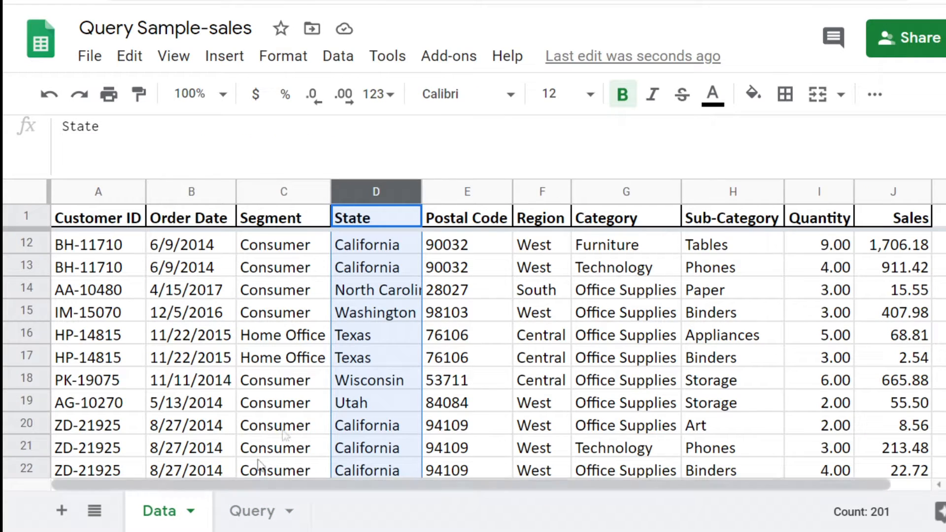
click(384, 221)
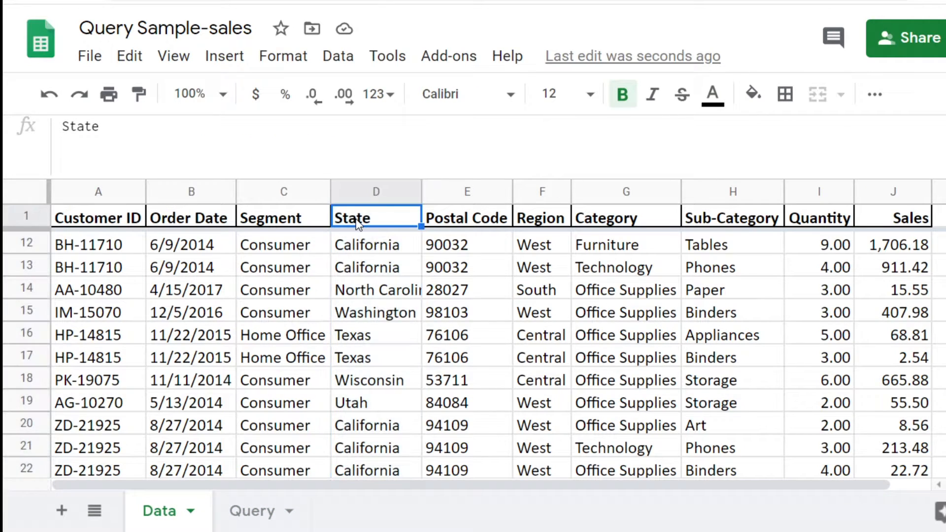
click(254, 515)
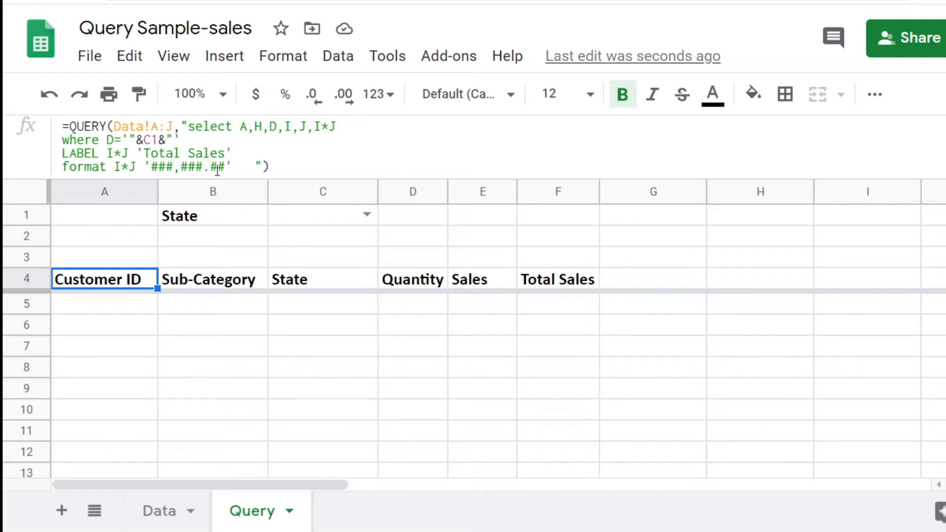
key(Return)
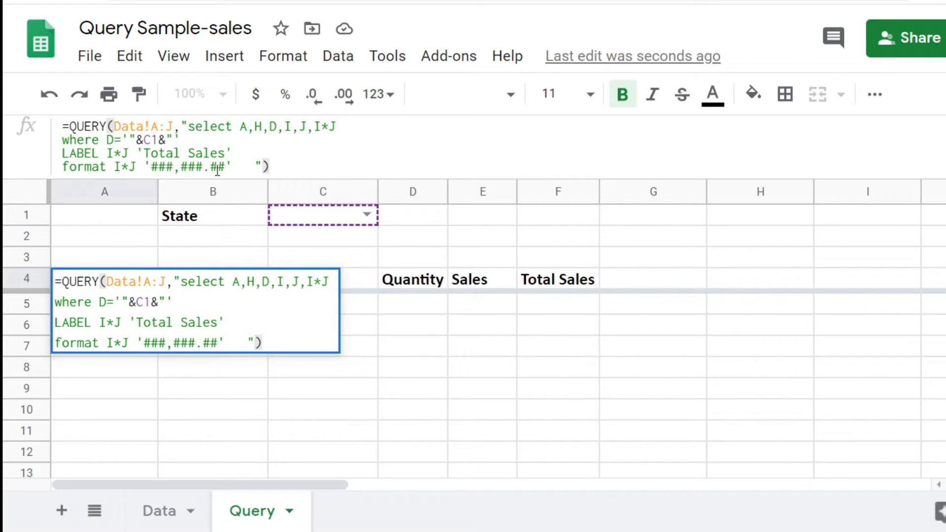
key(Escape)
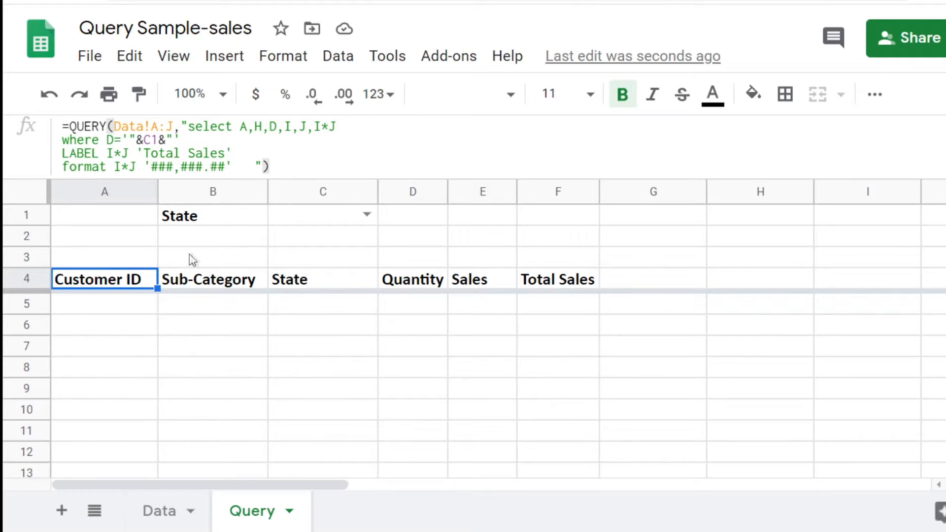
click(94, 301)
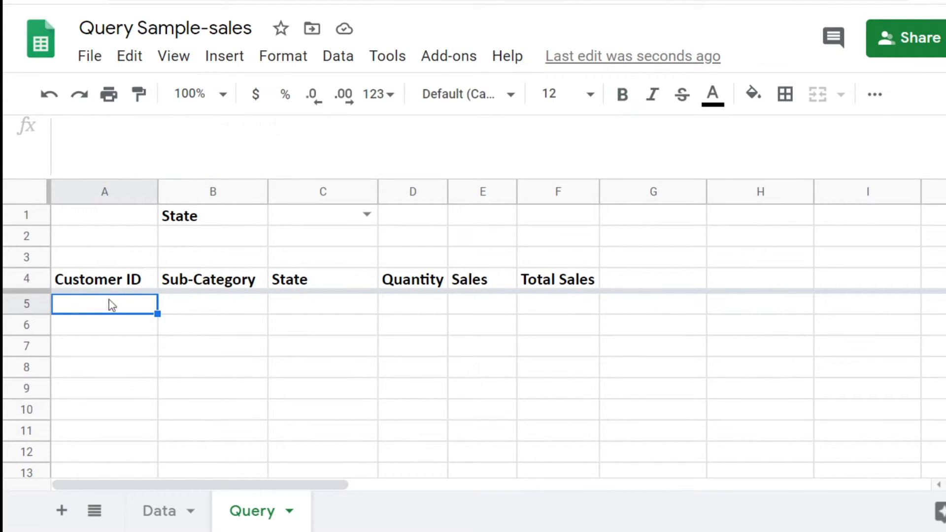
click(85, 279)
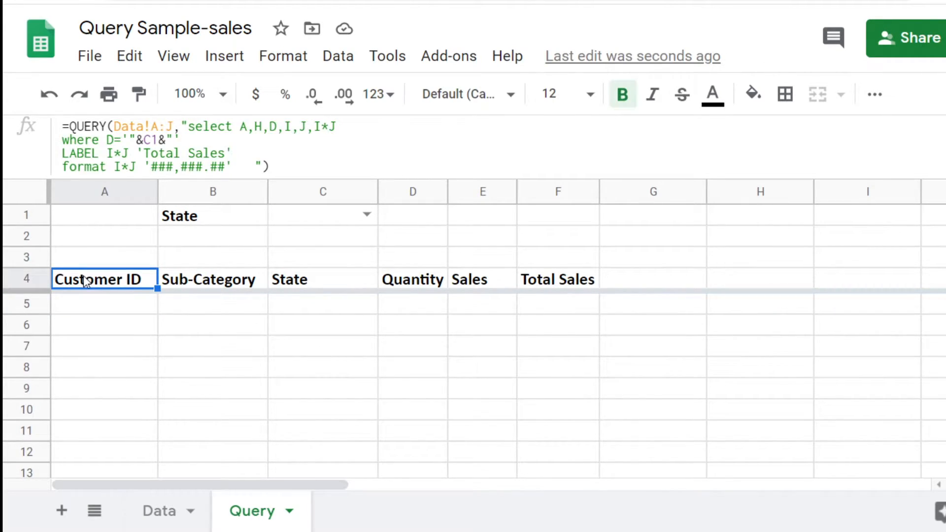
Step: Test the C1 dropdown with Kentucky and California, examining the query rows returned for each
click(367, 215)
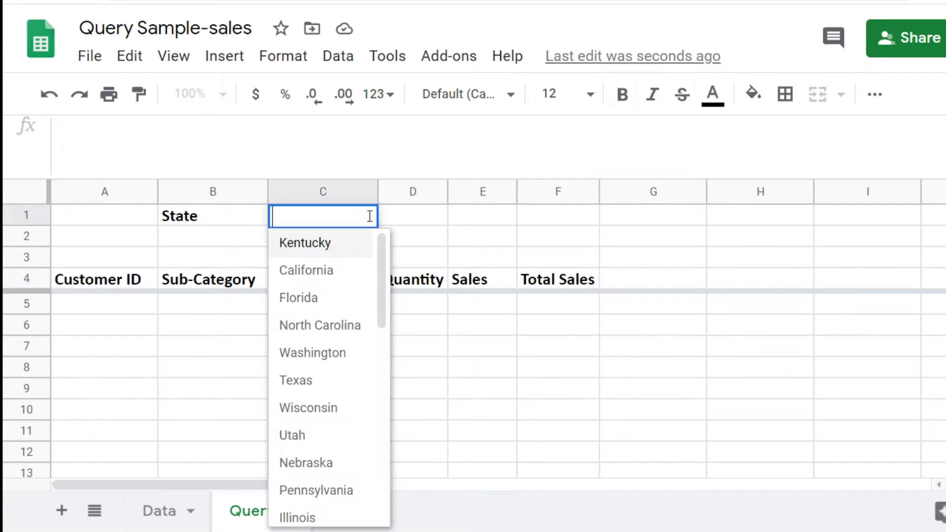
click(335, 244)
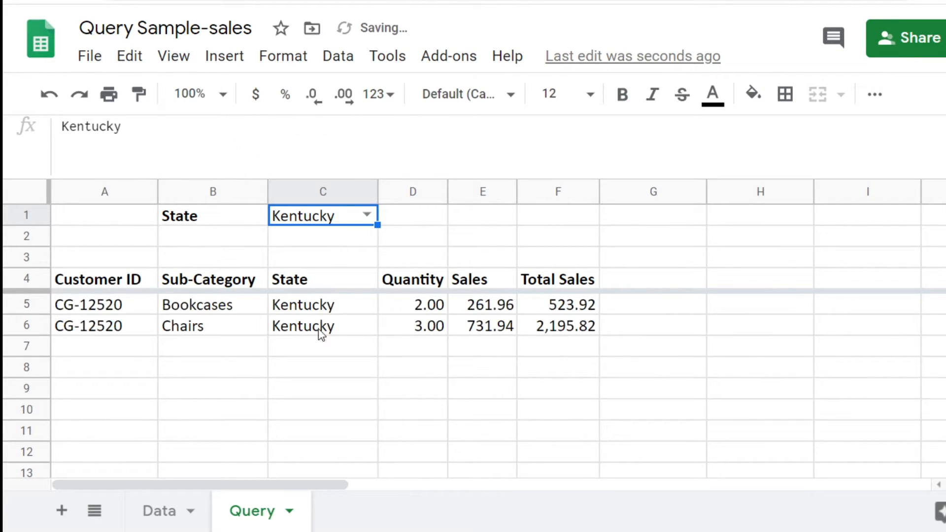
click(366, 215)
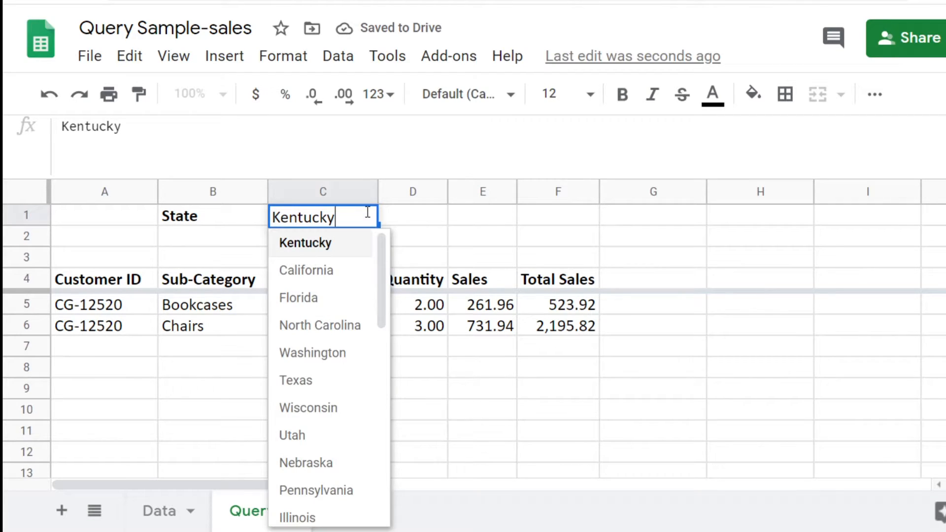
click(326, 272)
scroll(295, 352, down, 15)
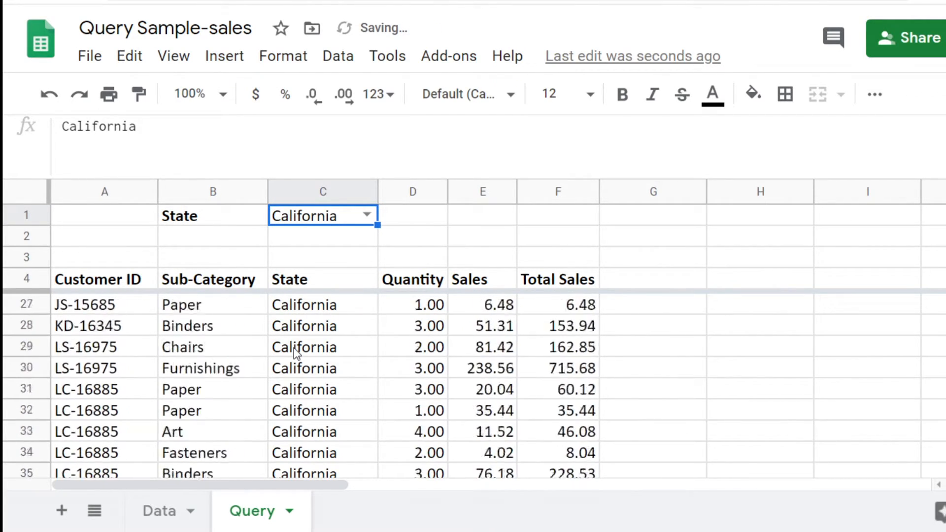
scroll(323, 312, up, 4)
scroll(327, 305, up, 5)
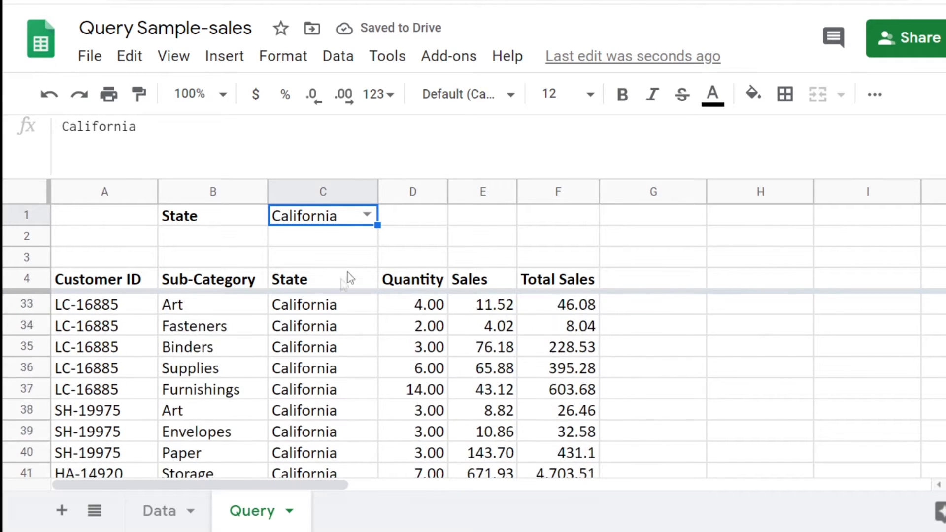
Step: Choose Florida in the C1 dropdown and check the filtered query rows
click(367, 214)
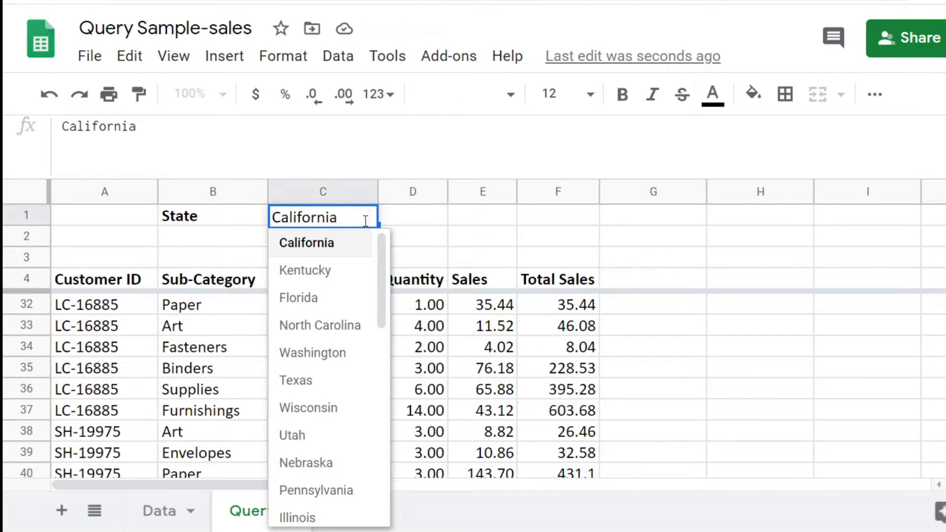
click(312, 302)
scroll(298, 354, up, 2)
scroll(298, 354, up, 6)
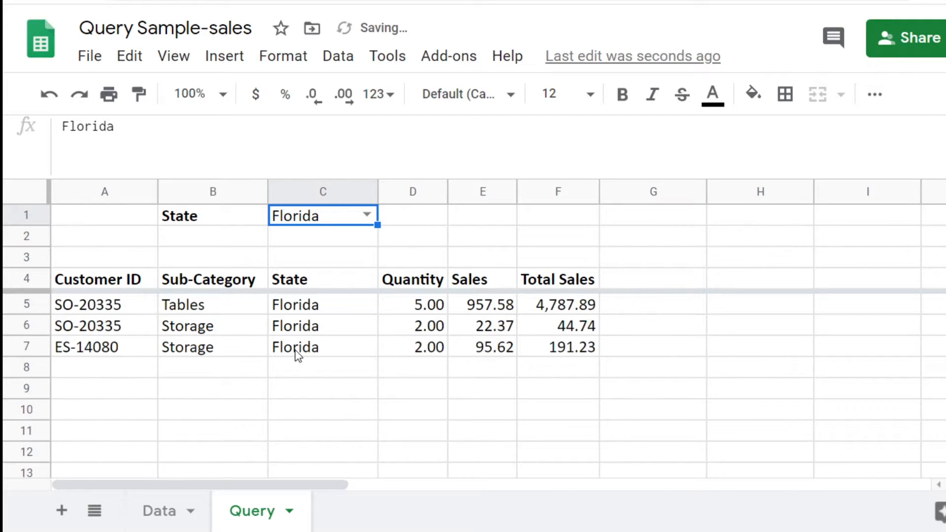
Step: Set the State dropdown in C1 to Texas
click(367, 215)
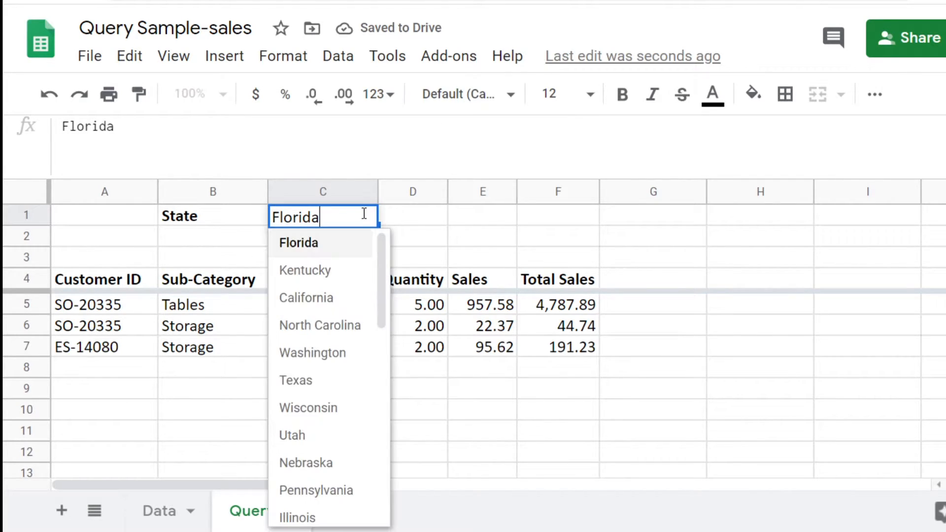
click(326, 387)
click(302, 243)
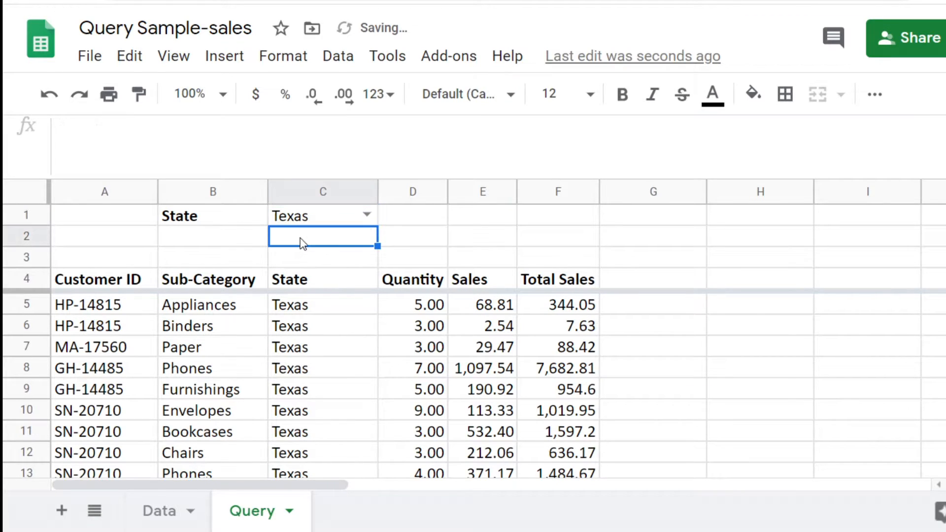
Step: Copy the Sub-Category header from the query results into B2 as a second filter label, and select C2 beside it
click(196, 222)
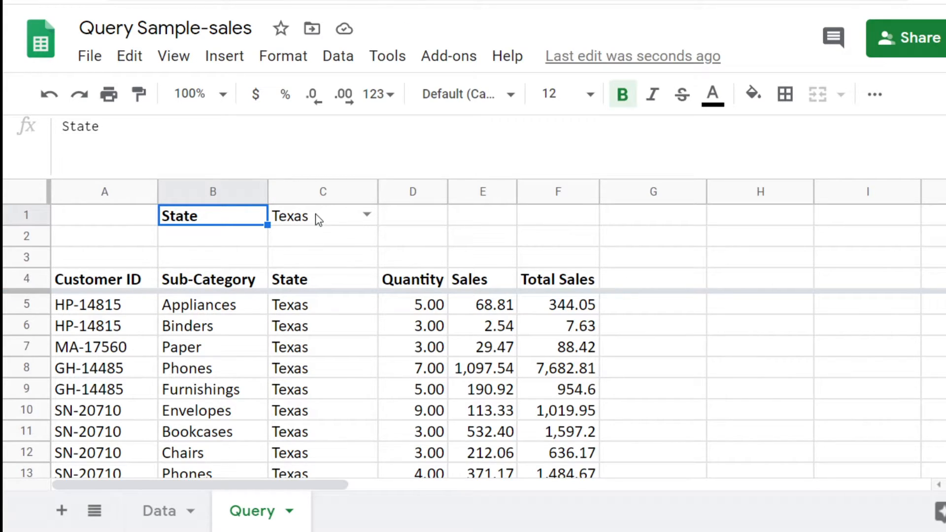
click(213, 242)
click(195, 279)
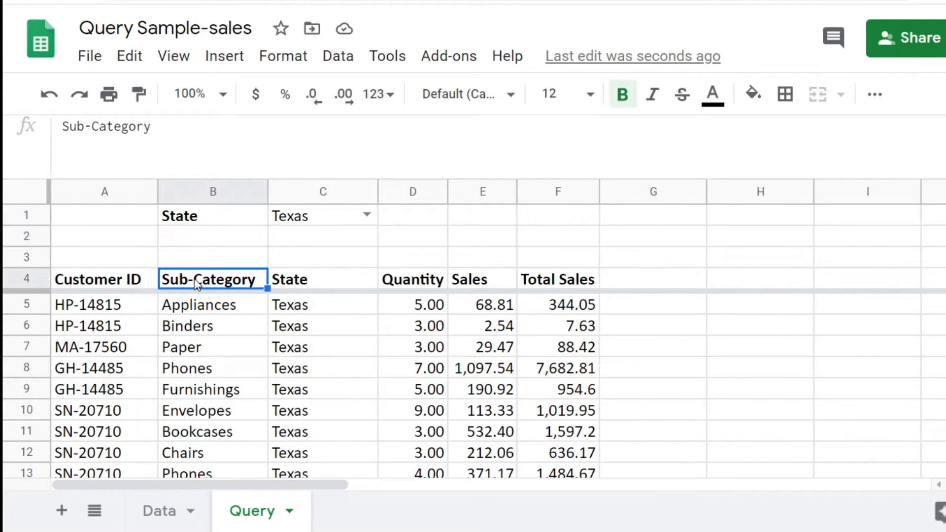
key(ctrl+c)
click(197, 244)
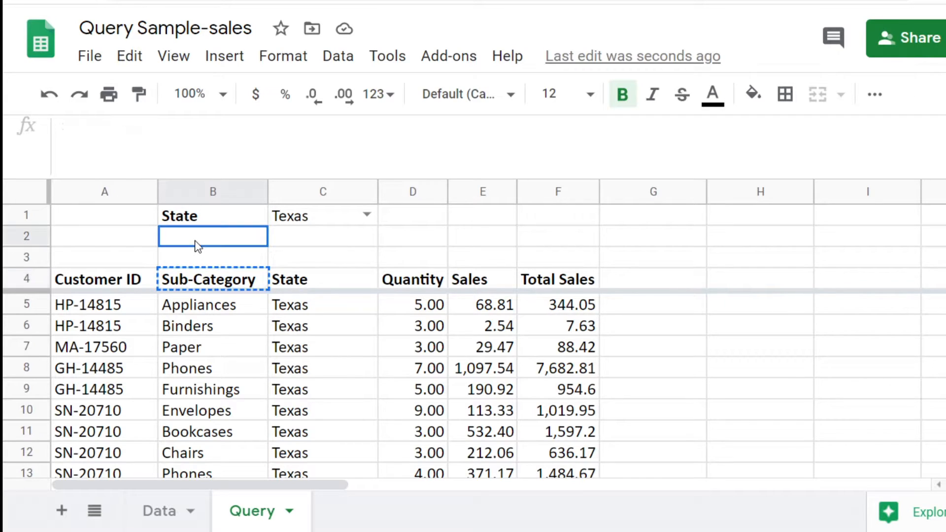
key(ctrl+v)
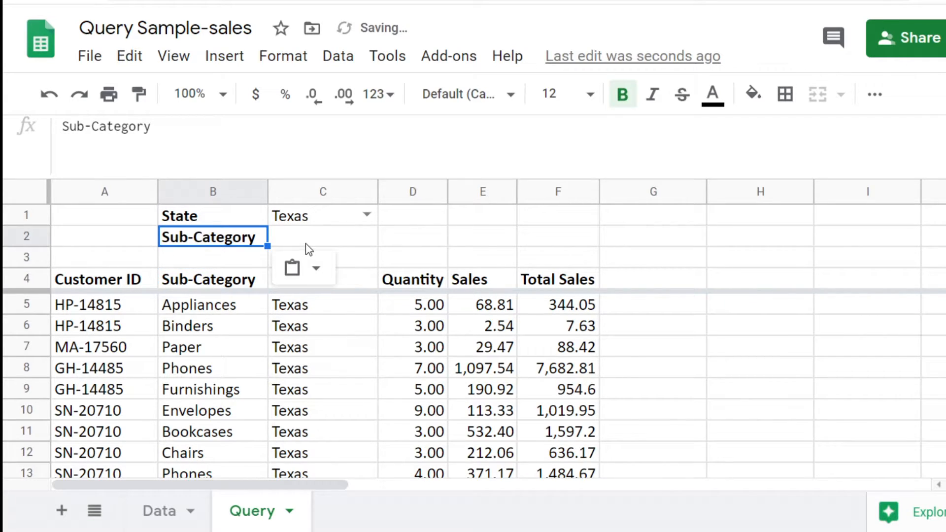
click(327, 241)
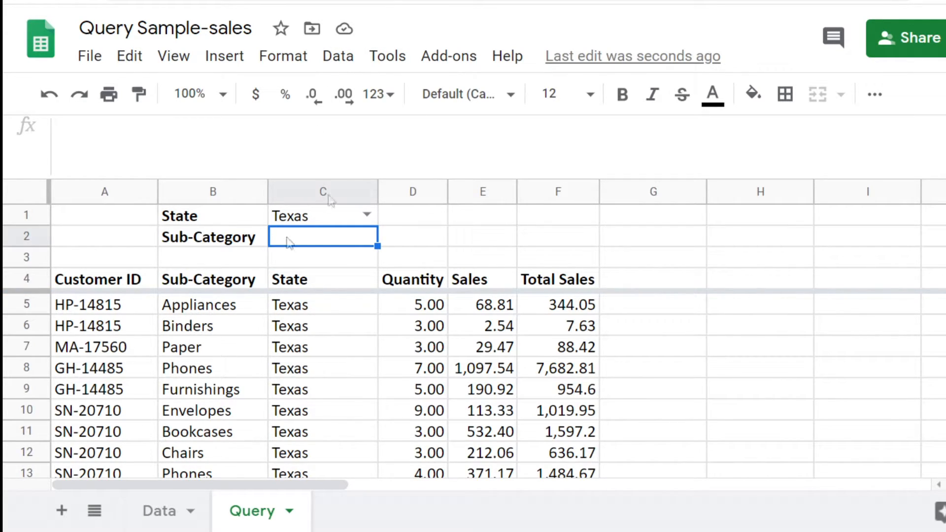
Step: Start a list-from-a-range data validation for C2 and pick the Sub-Category column H on the Data sheet as its source
click(338, 58)
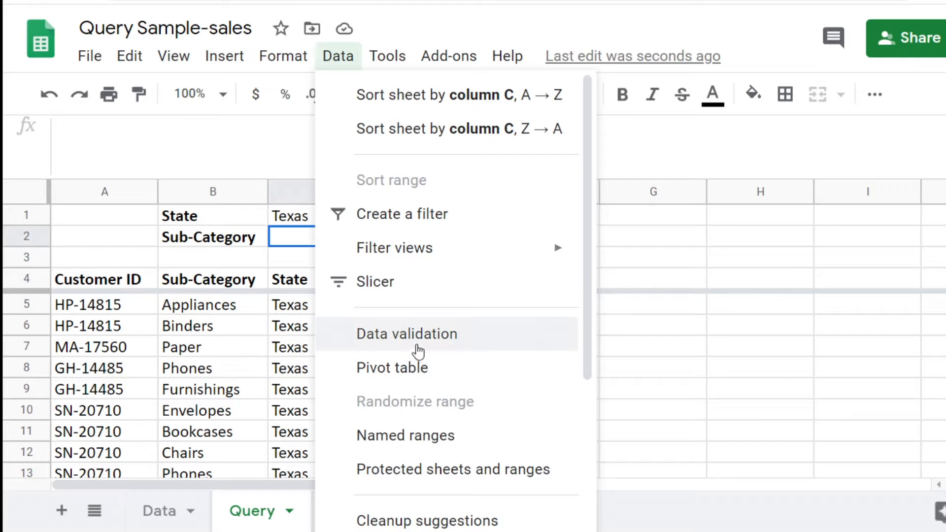
click(418, 341)
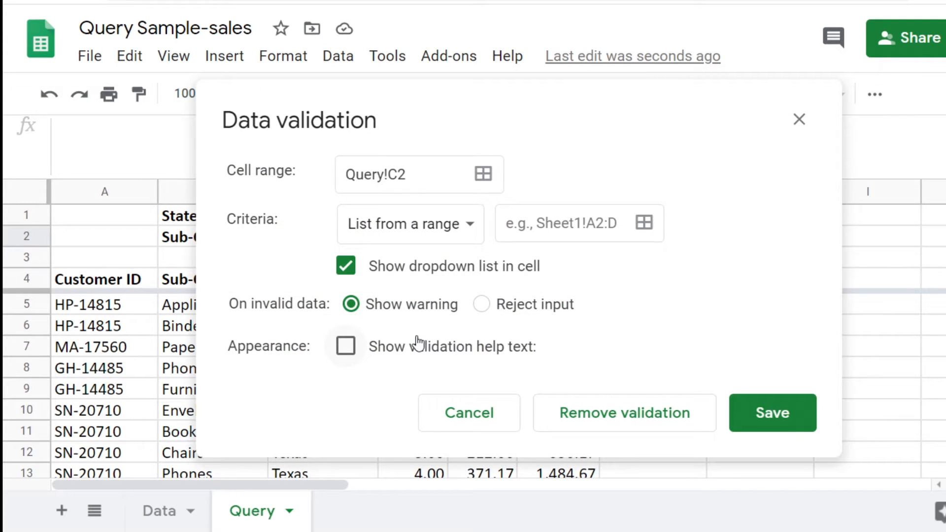
drag(322, 105, 506, 97)
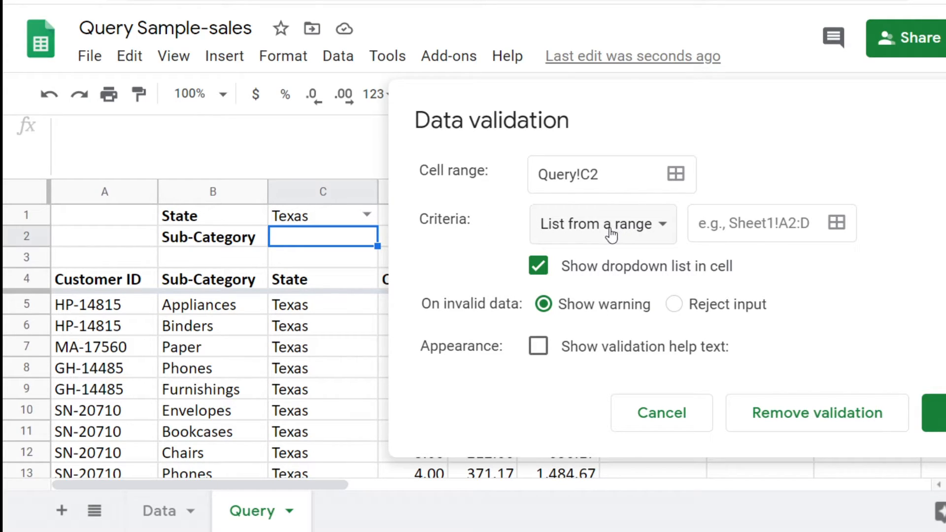
click(837, 223)
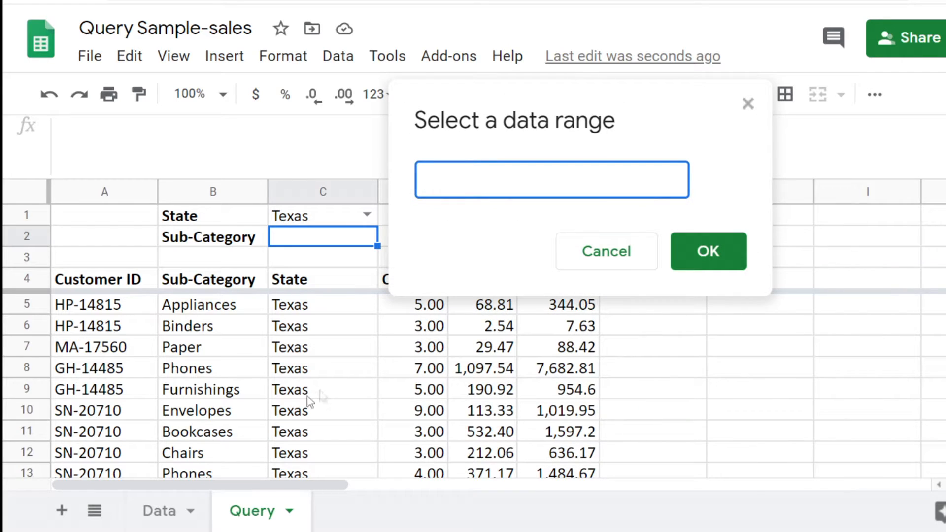
click(165, 513)
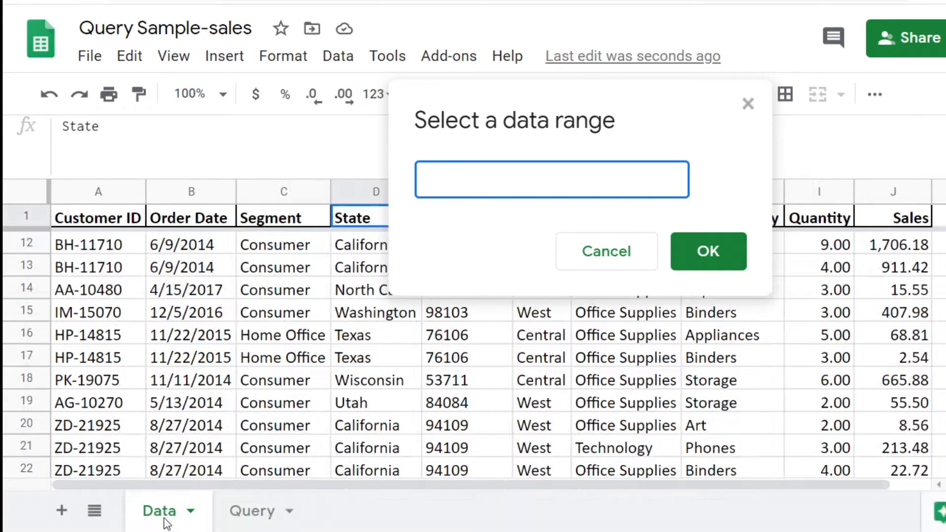
drag(654, 95, 363, 105)
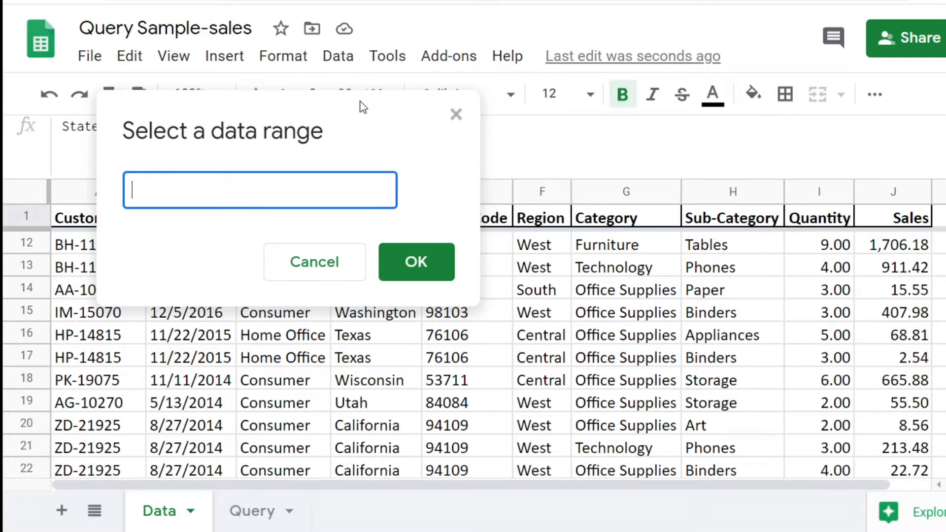
click(728, 191)
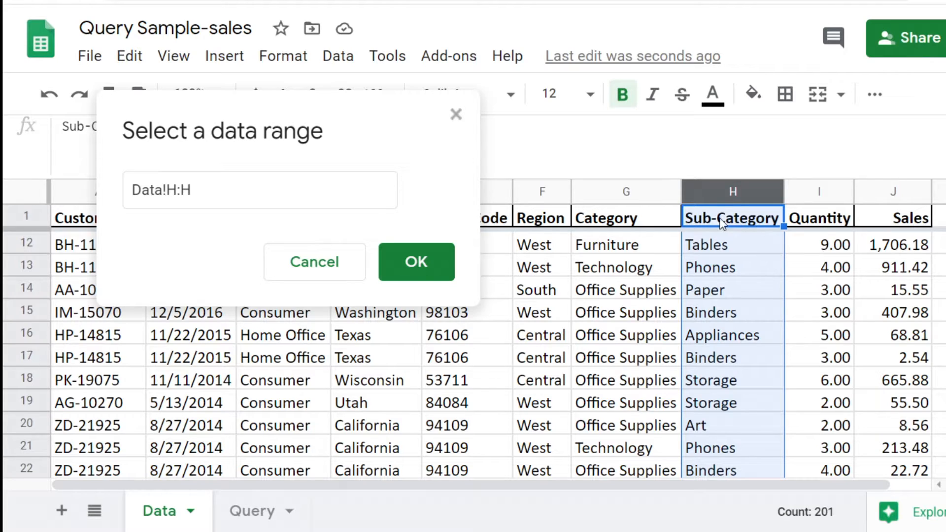
Step: Narrow the validation source to Data!H2:H, set invalid data to Reject input, and save the rule
click(177, 192)
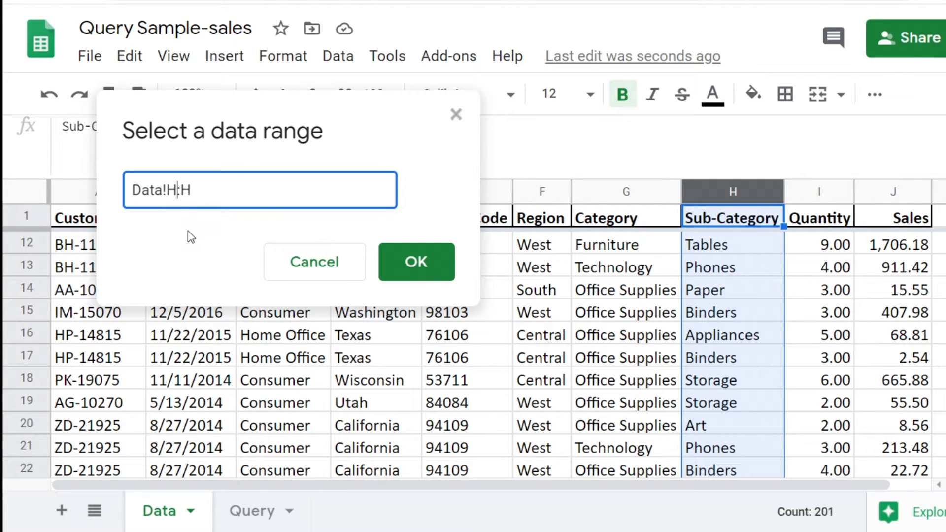
text(2)
click(417, 261)
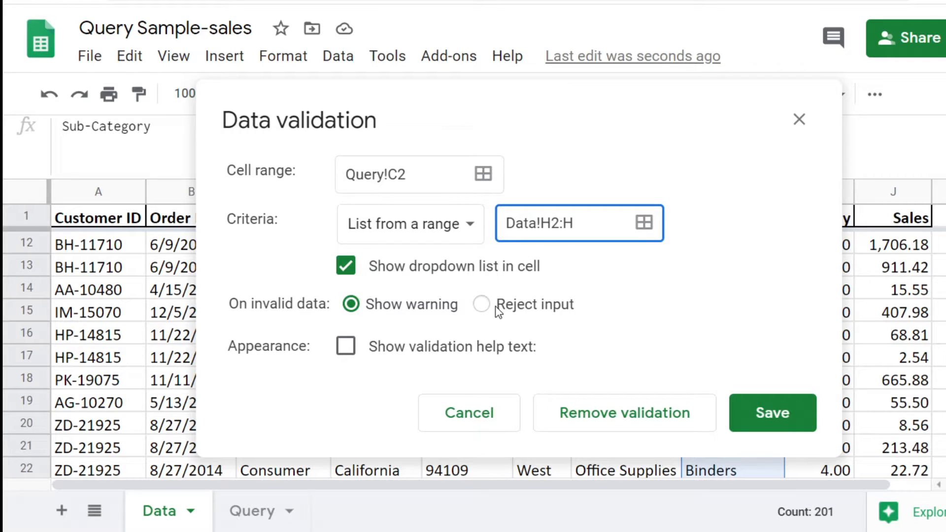
click(483, 307)
click(788, 415)
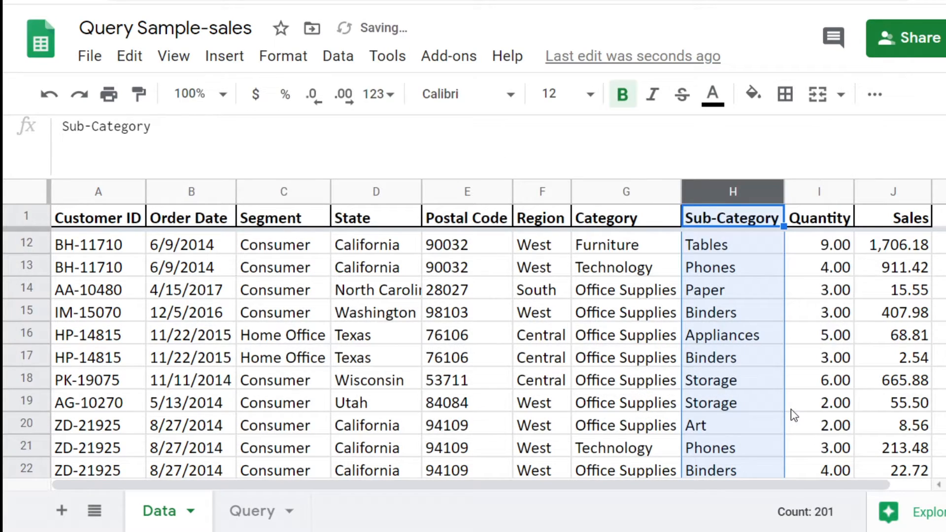
Step: Return to the Query sheet and look through the Sub-Category options offered in the C2 dropdown
click(244, 512)
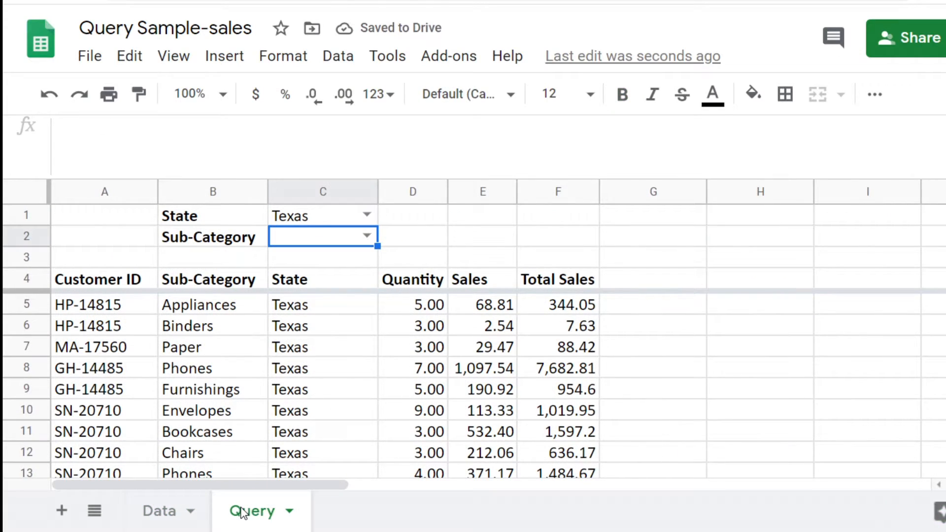
click(367, 236)
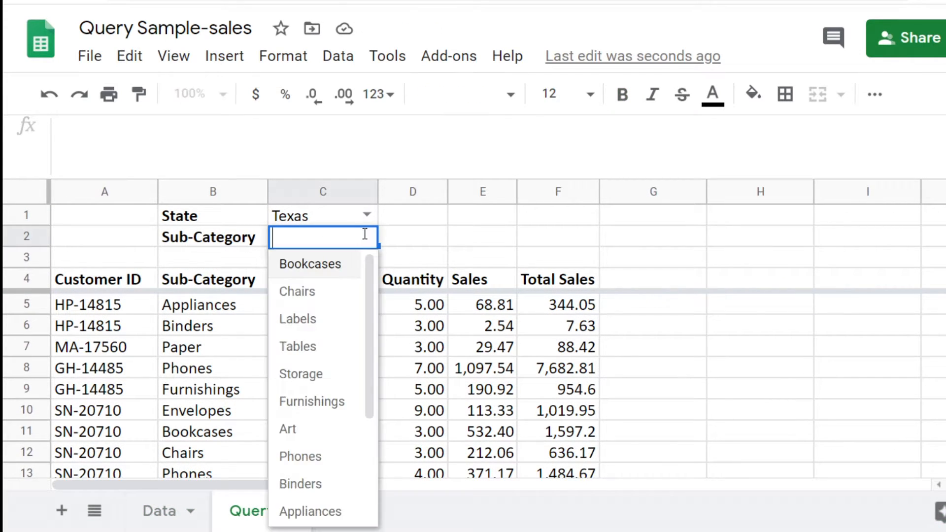
scroll(310, 325, down, 3)
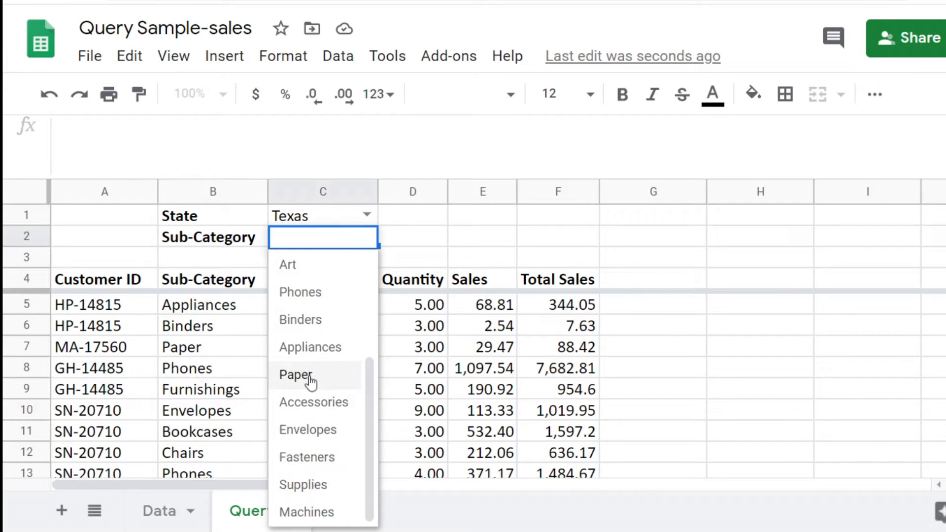
scroll(309, 382, up, 3)
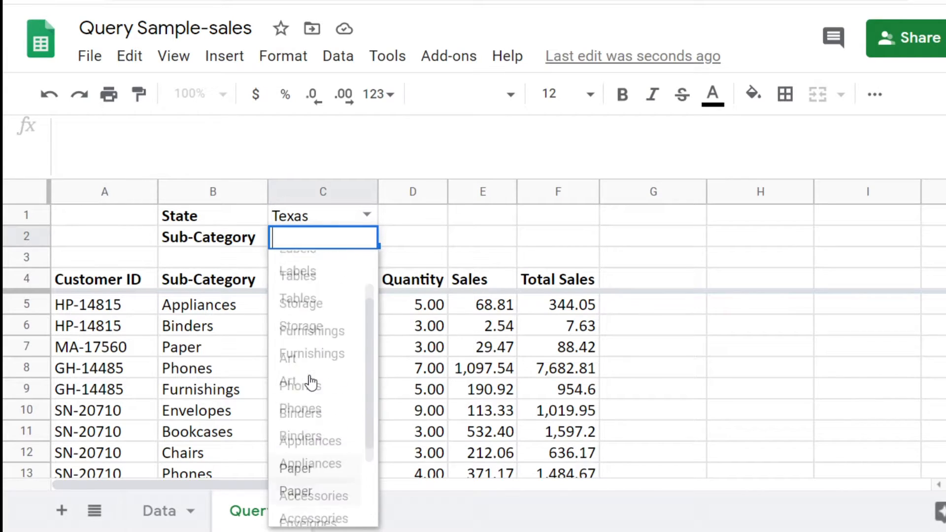
click(431, 353)
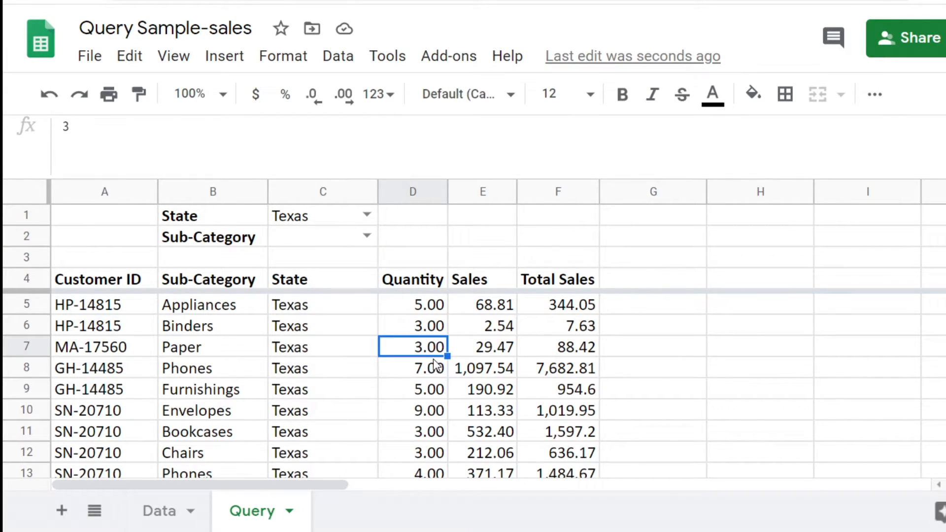
Step: Try the C2 dropdown by choosing Bookcases and switching it to Labels
click(366, 235)
click(328, 266)
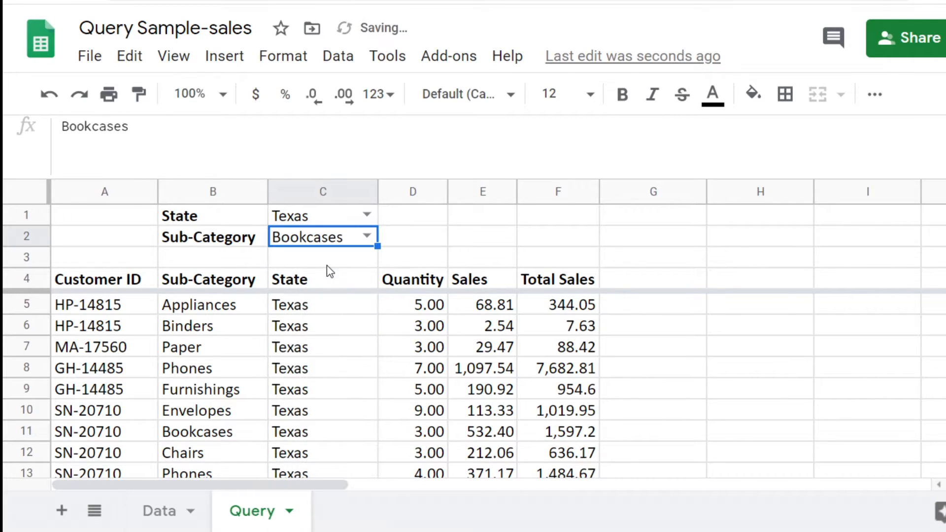
click(366, 236)
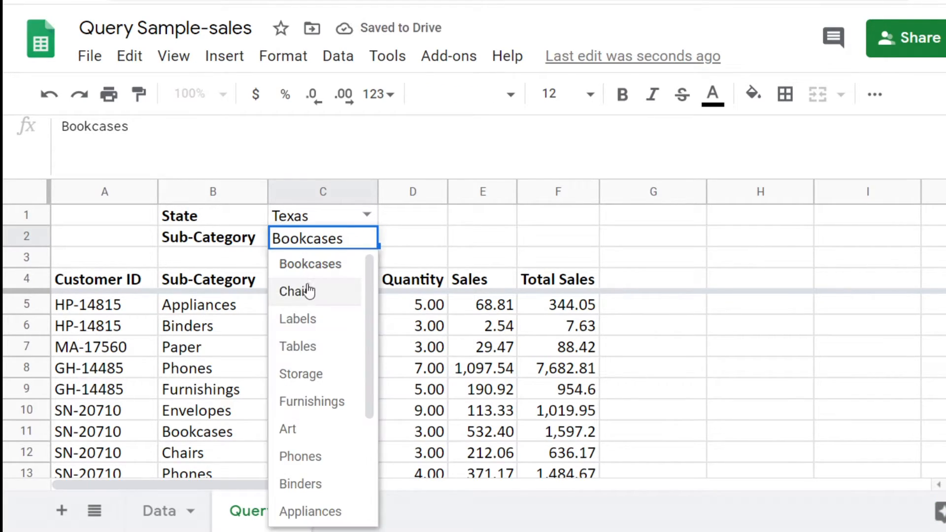
click(310, 317)
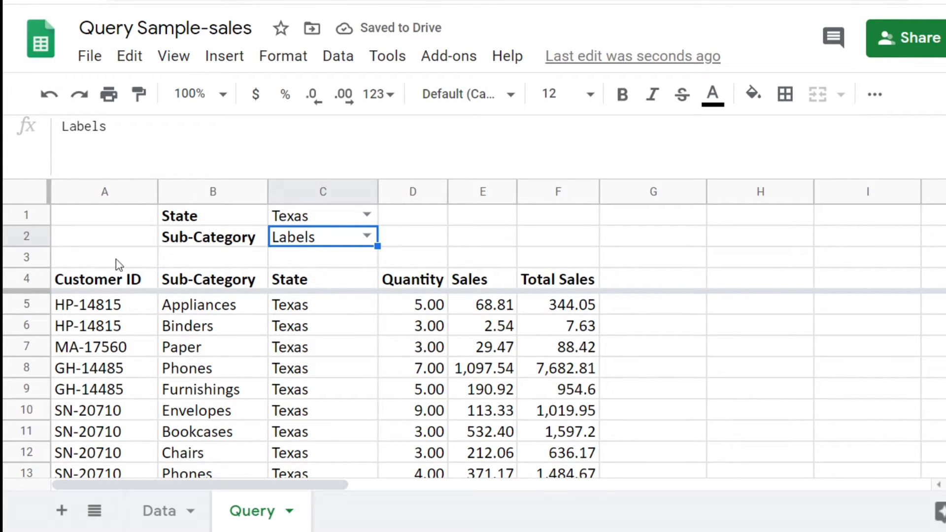
Step: In the A4 QUERY formula, copy the condition D='"&C1&"' and append "and" to the where clause
click(89, 284)
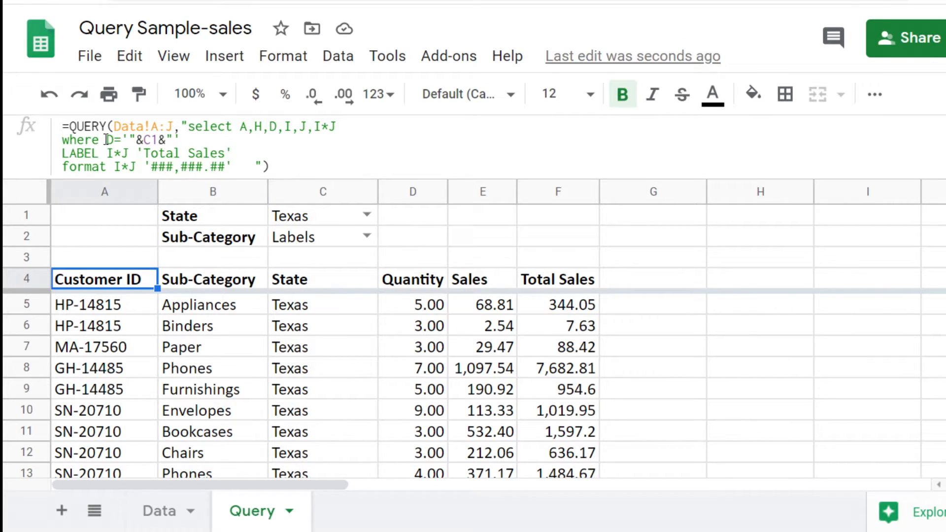
drag(108, 139, 181, 141)
key(ctrl+c)
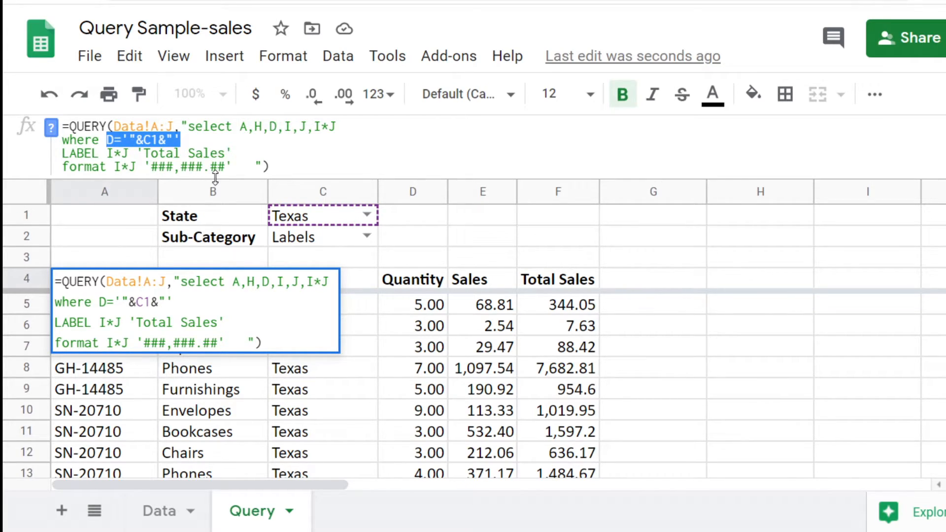
click(196, 140)
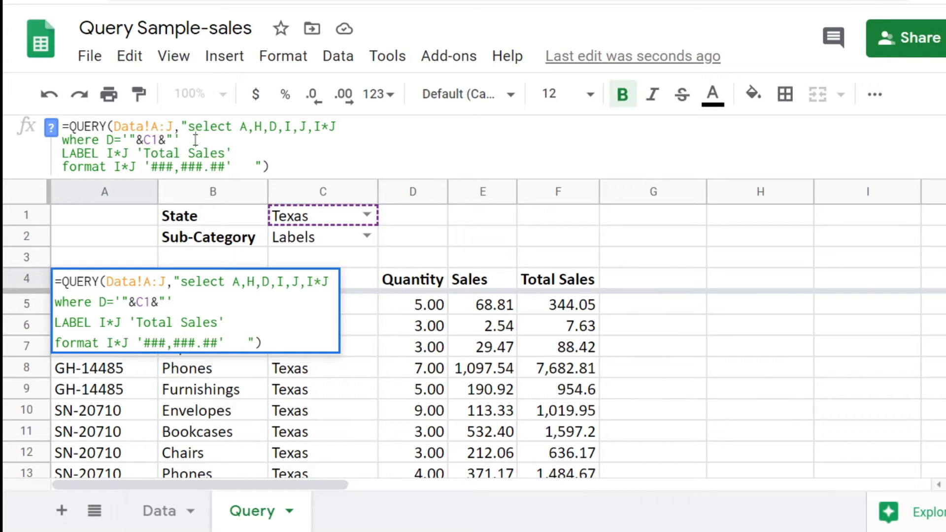
text(and)
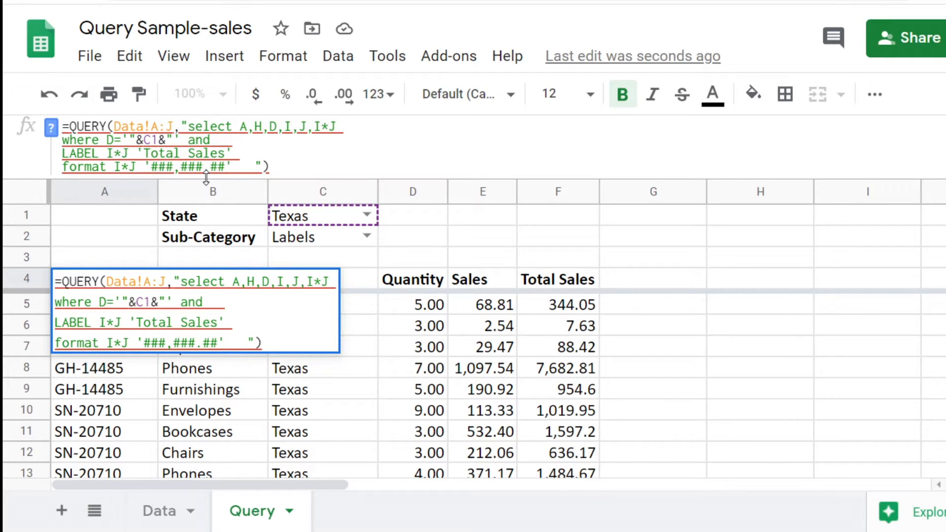
Step: Check the Sub-Category column letter on the Data sheet, paste the copied condition after "and" in A4, and change its column to H
click(159, 511)
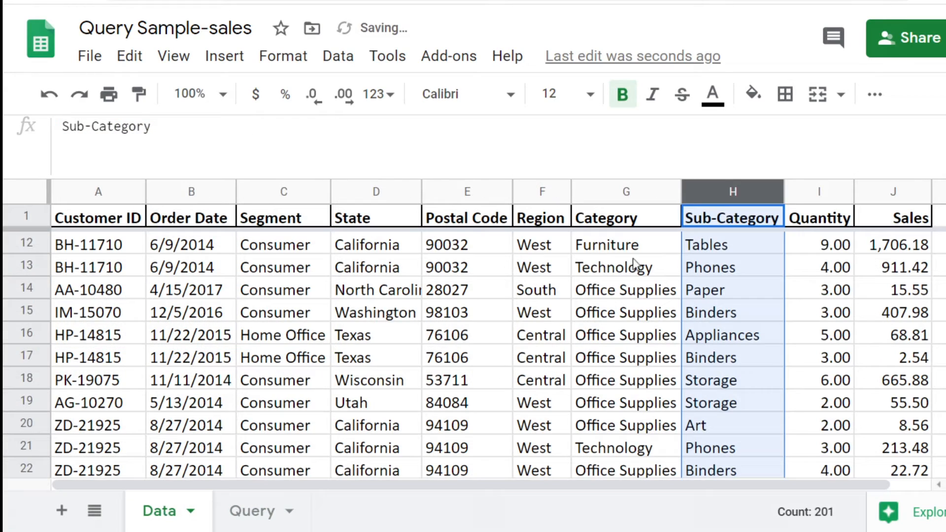
click(250, 512)
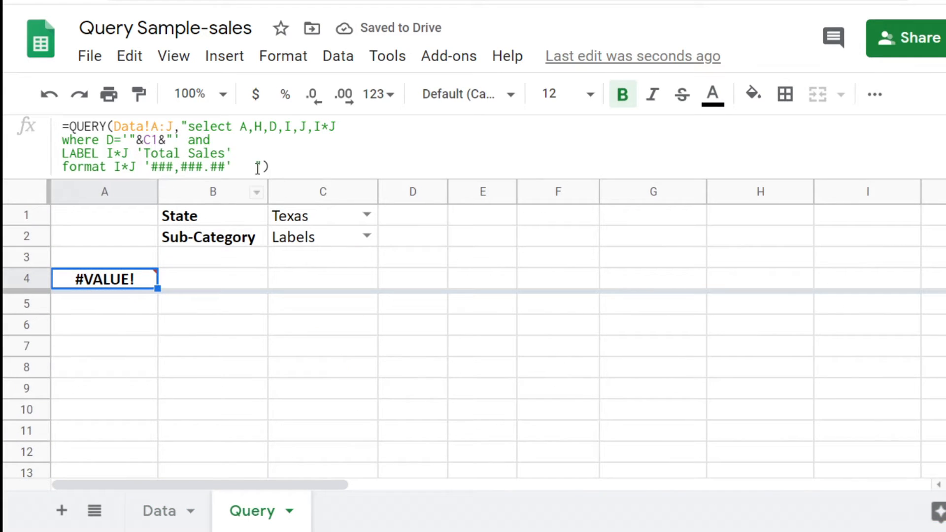
click(216, 147)
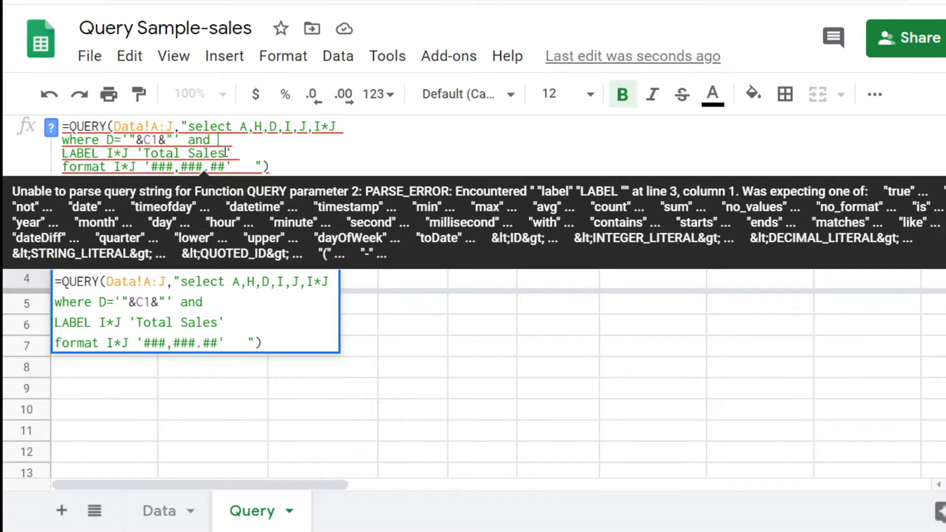
key(ctrl+v)
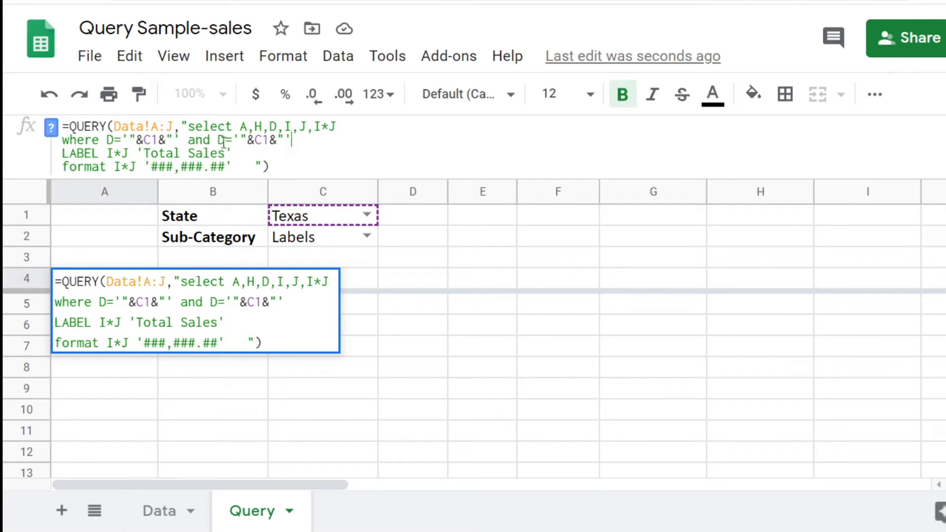
text(H)
key(Delete)
Step: Change the cell reference in the H condition to C2 and commit the QUERY formula
click(263, 140)
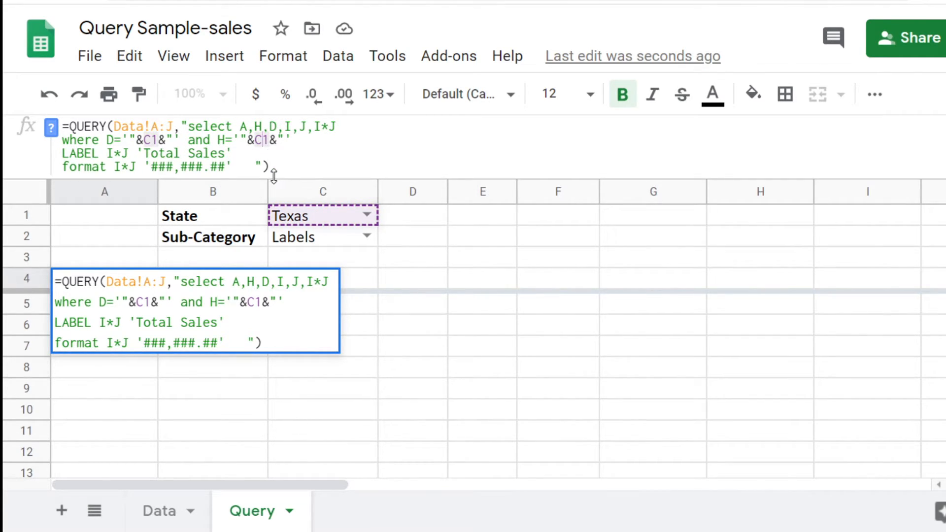
key(Down)
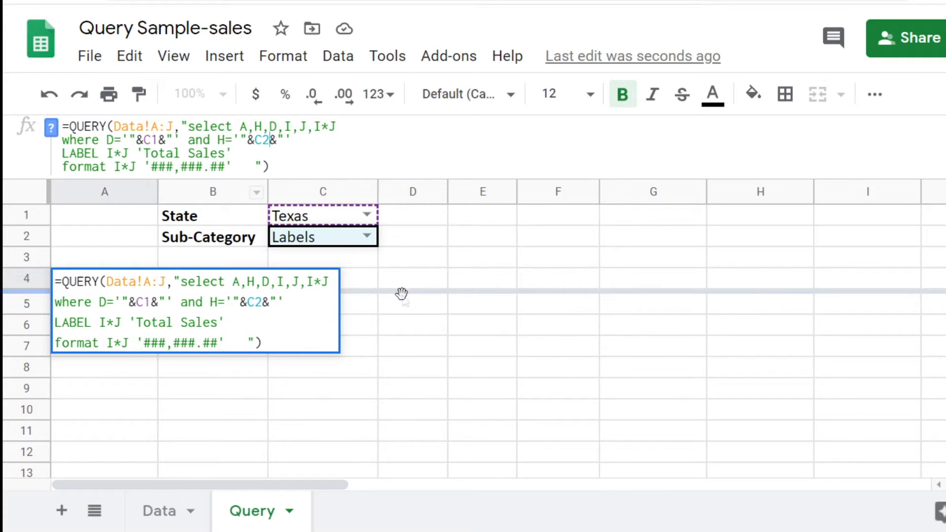
key(Return)
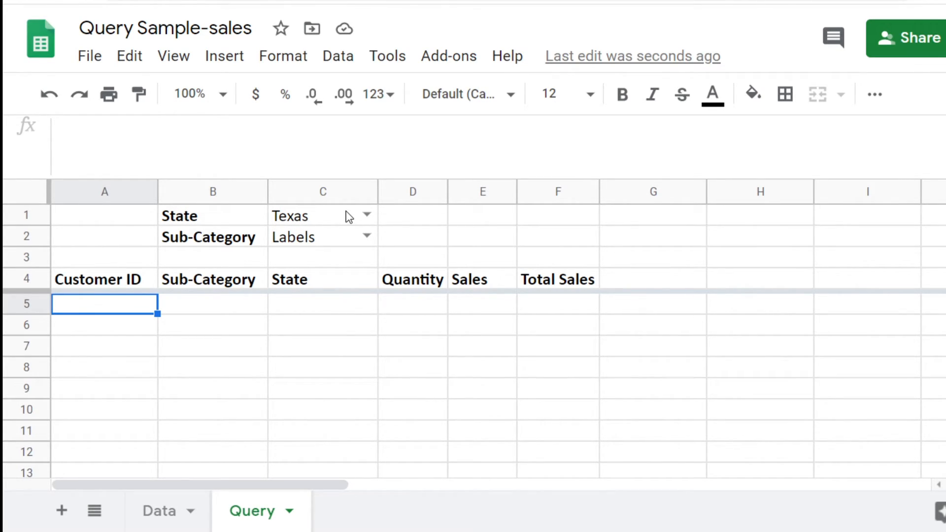
Step: Choose Bookcases in the C2 dropdown and check the sub-category and state of the returned row
click(369, 239)
click(335, 265)
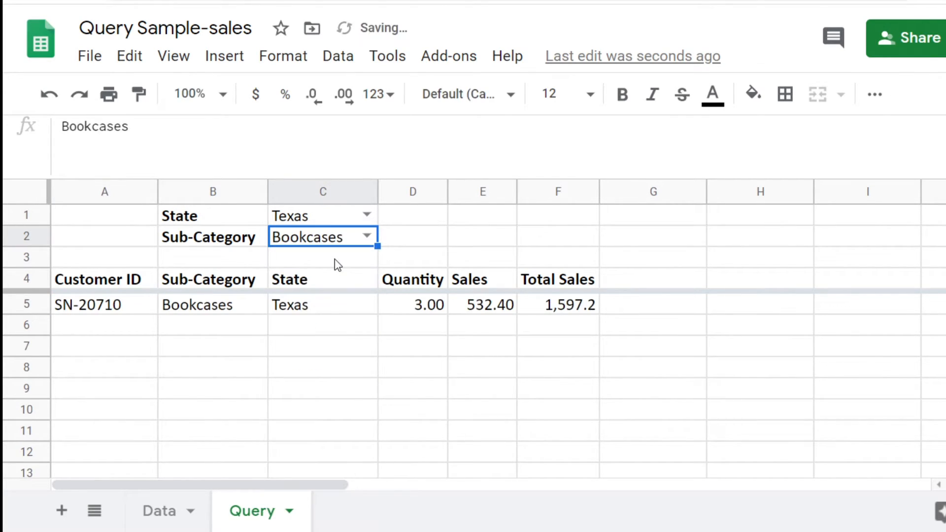
click(199, 310)
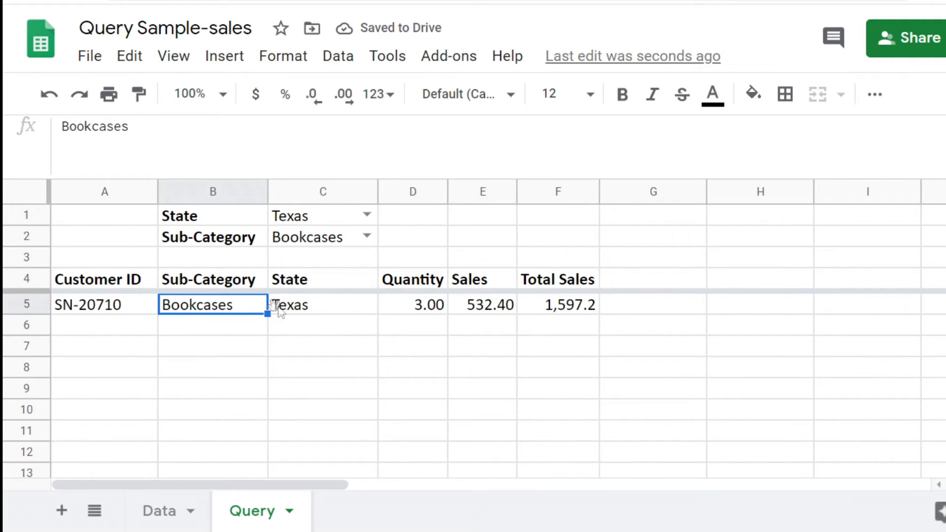
click(301, 311)
Step: Set the Sub-Category dropdown in C2 to Chairs and the State dropdown in C1 to Kentucky
click(366, 236)
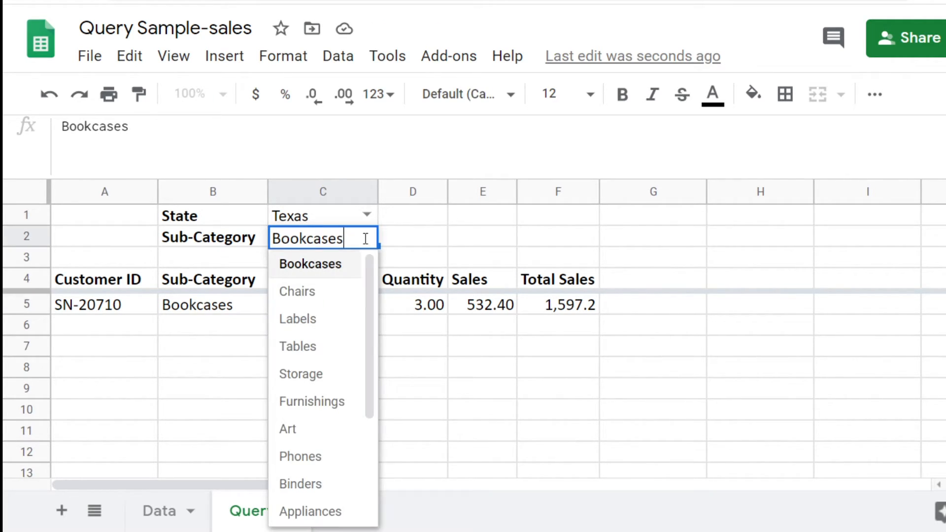
click(324, 291)
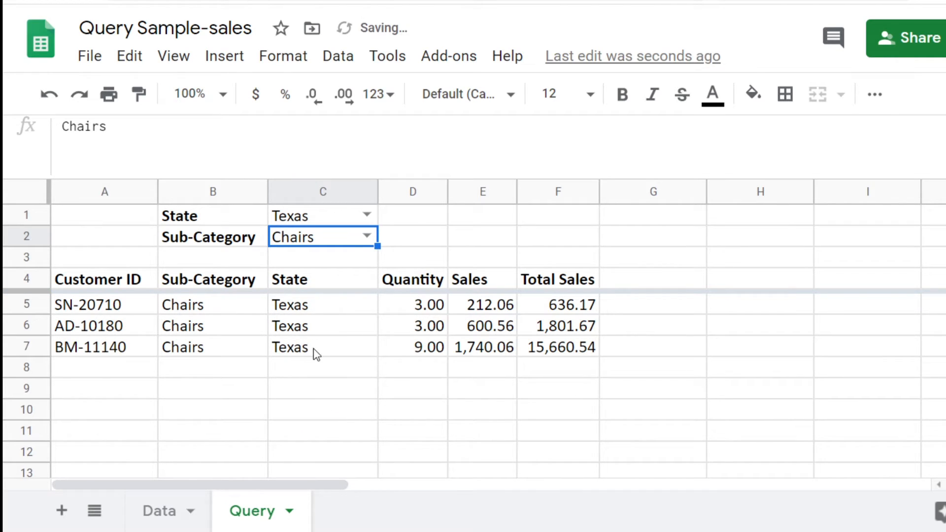
click(365, 213)
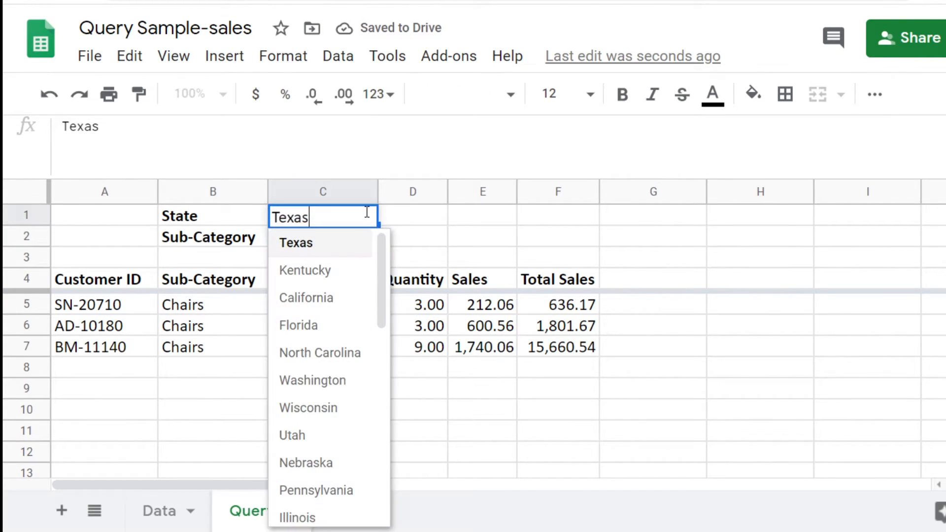
click(323, 270)
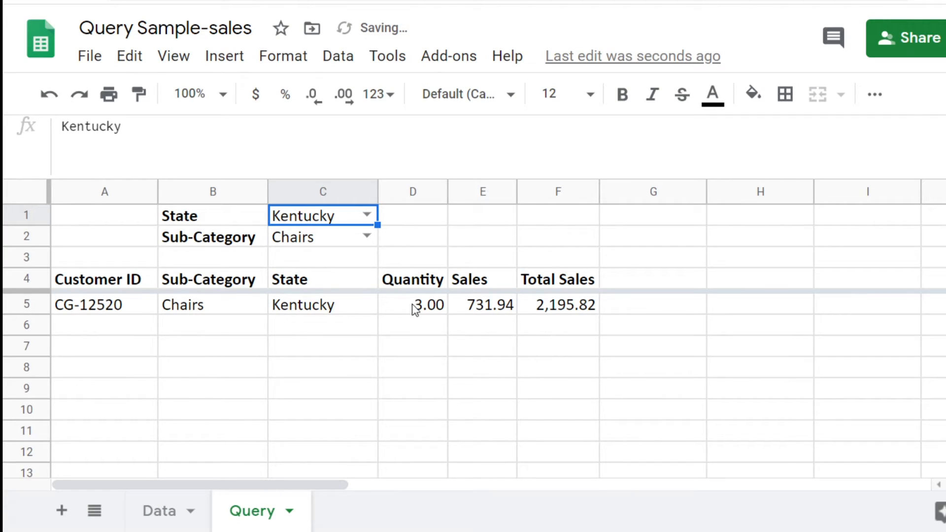
Step: Test the State dropdown in C1 with Florida, Texas and New York in turn, leaving it on New York
click(365, 214)
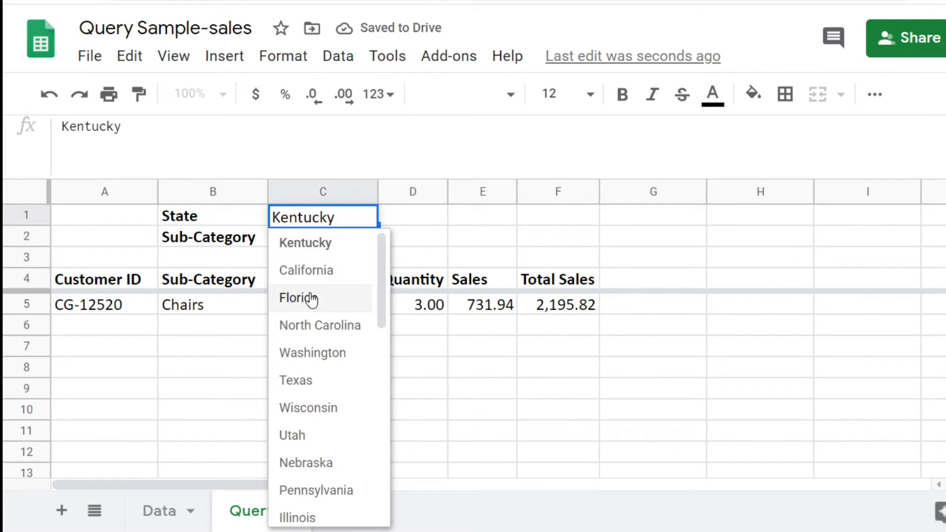
click(309, 300)
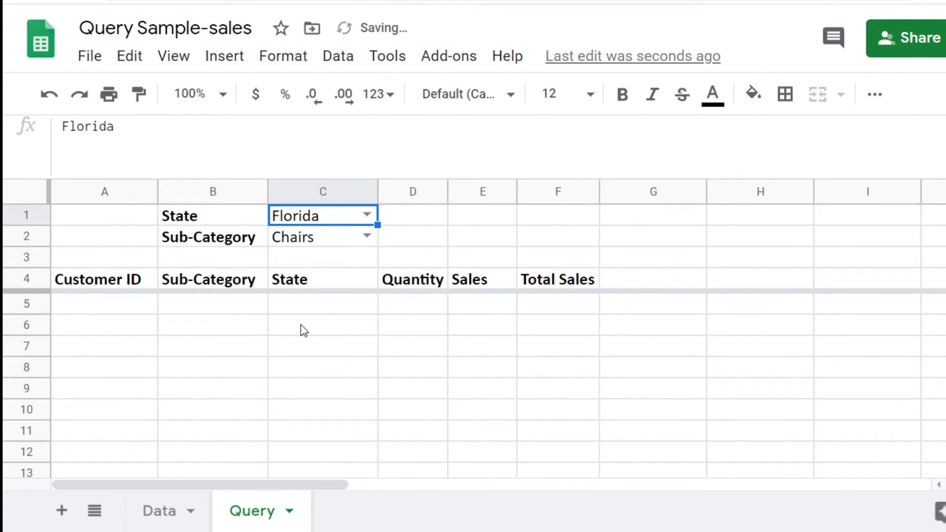
click(367, 214)
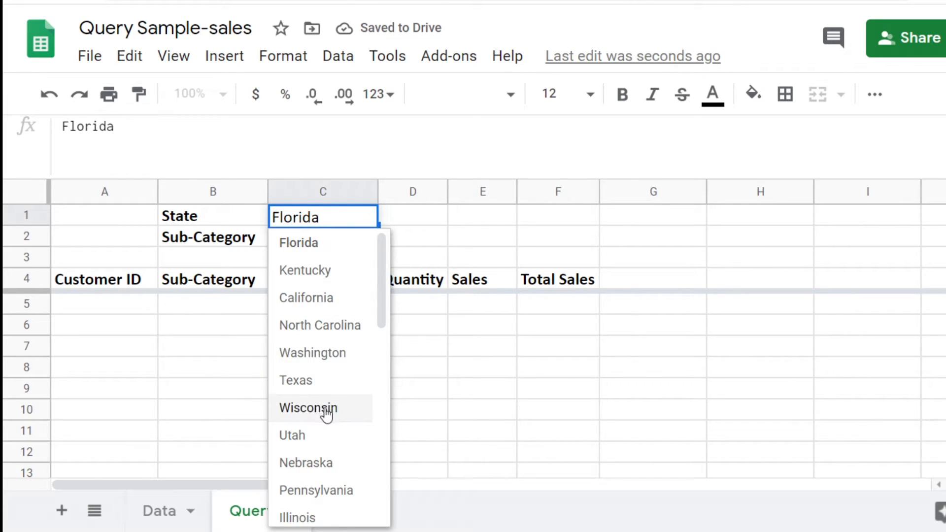
click(325, 380)
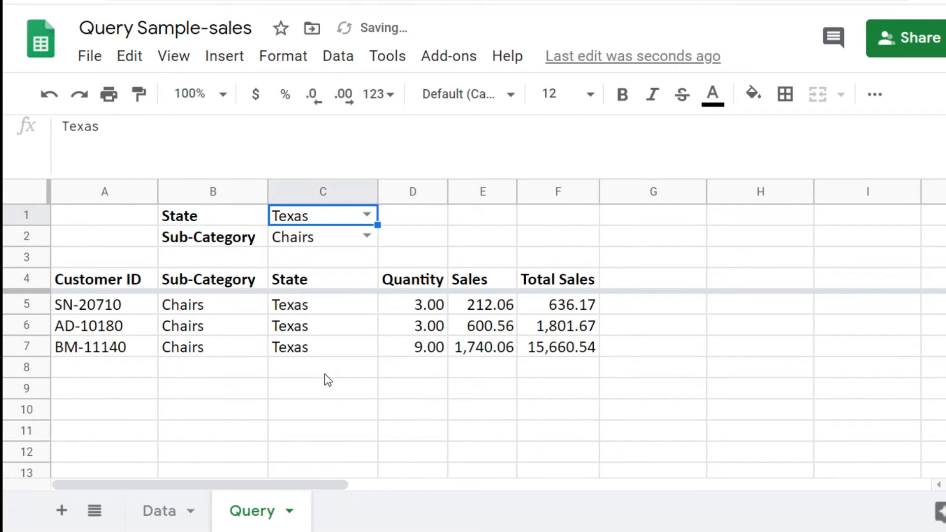
click(366, 213)
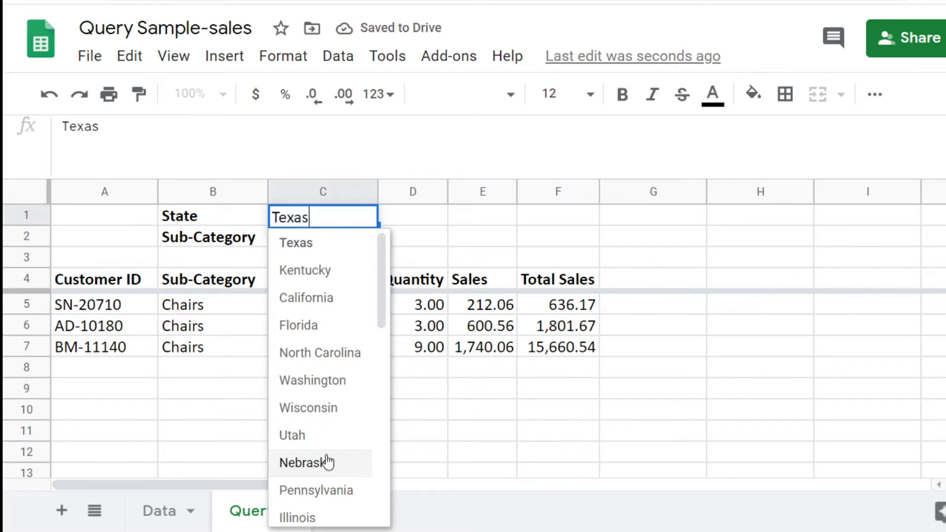
scroll(321, 455, down, 4)
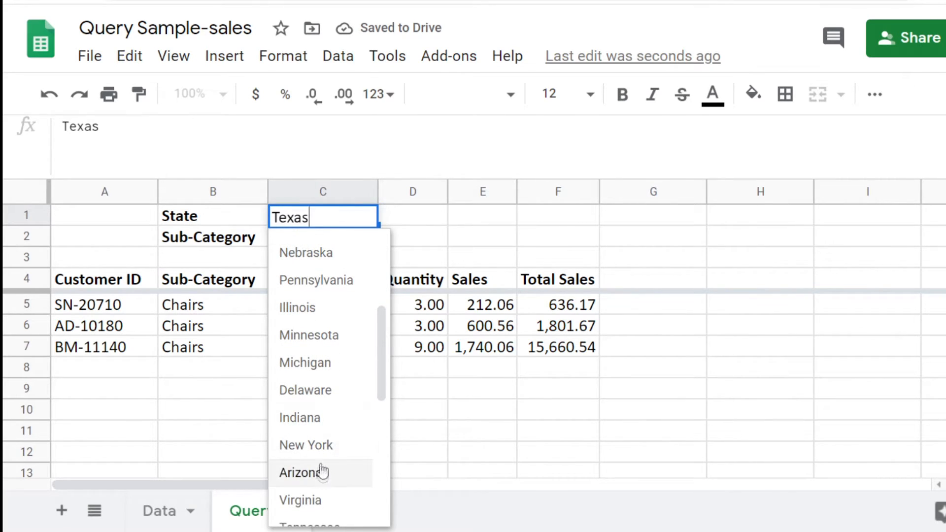
click(321, 444)
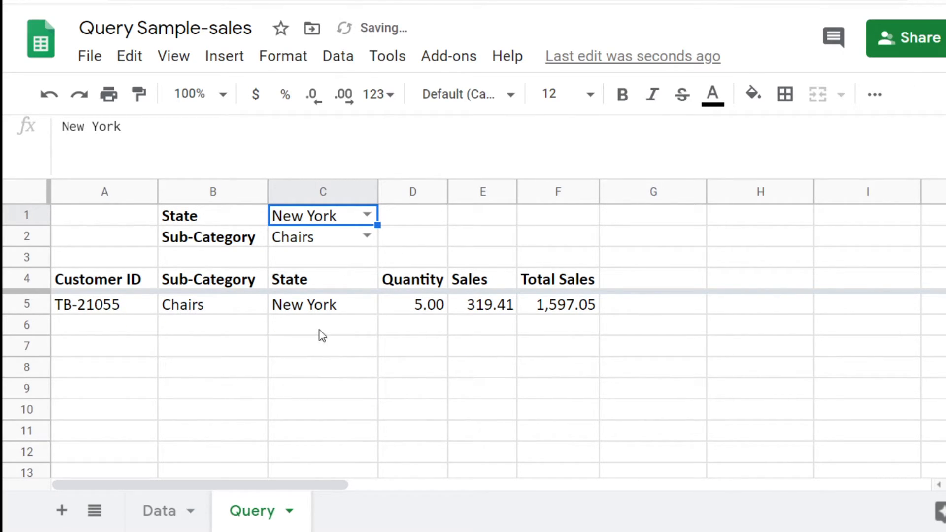
Step: Try Labels in the Sub-Category dropdown in C2, and finish with it set to Furnishings
click(366, 236)
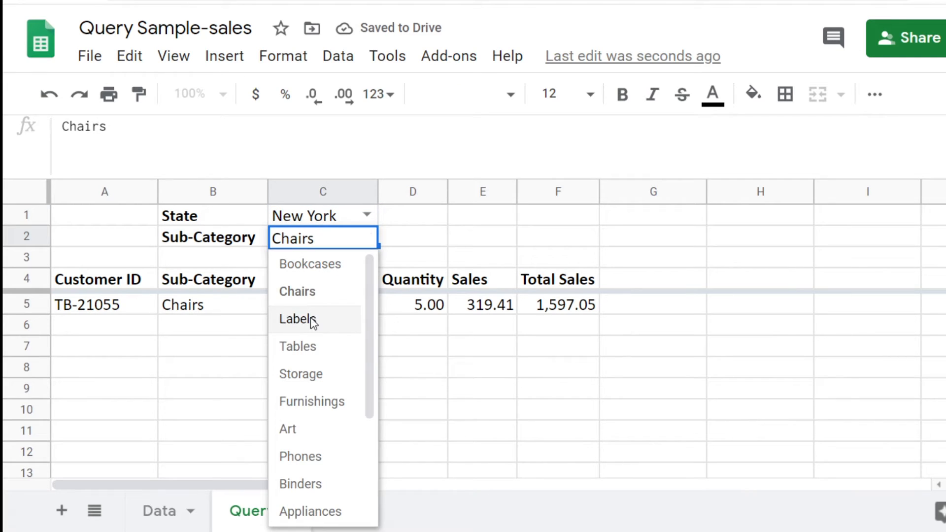
click(314, 319)
click(367, 236)
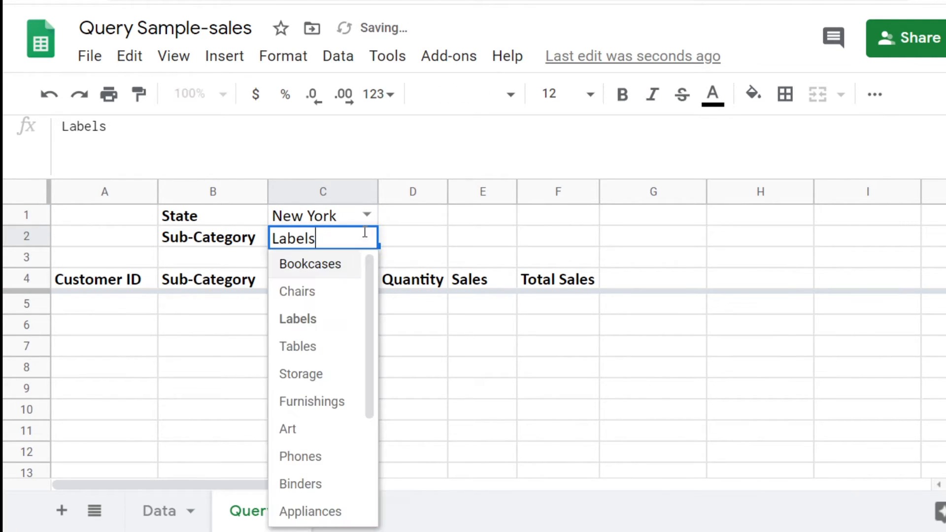
click(314, 400)
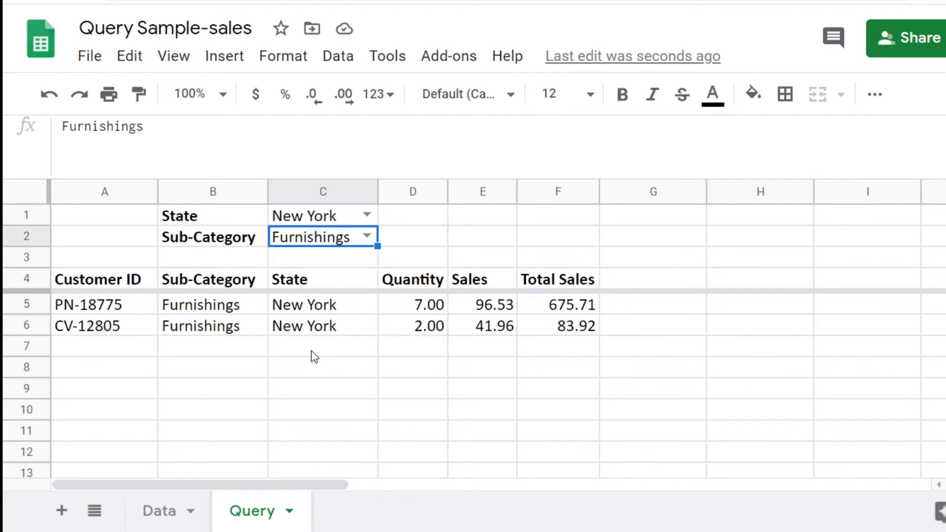
Step: Check the returned New York rows and the QUERY formula in A4 against its source columns on the Data sheet
click(532, 346)
click(514, 310)
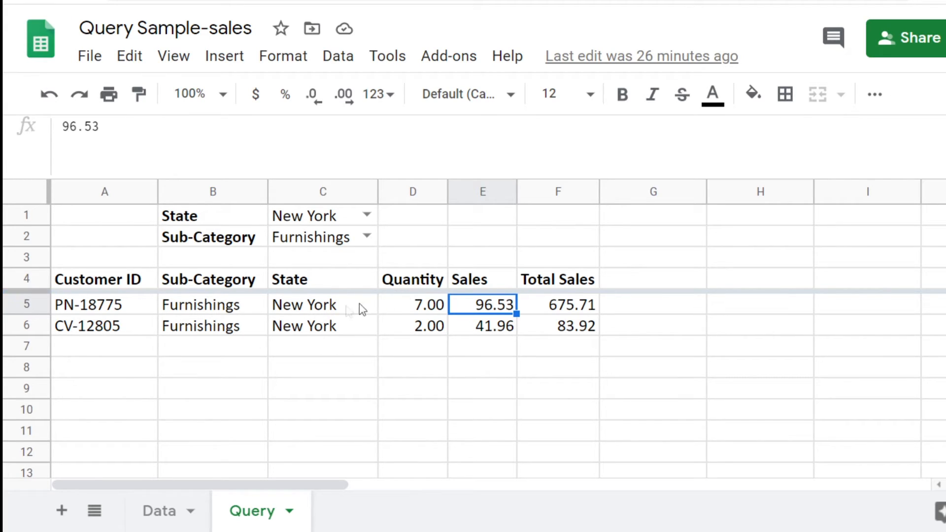
click(301, 310)
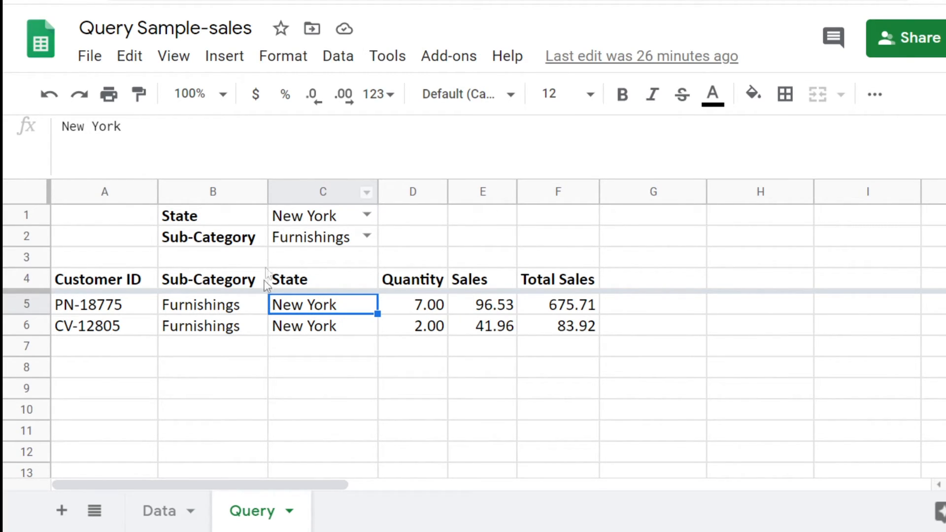
click(90, 288)
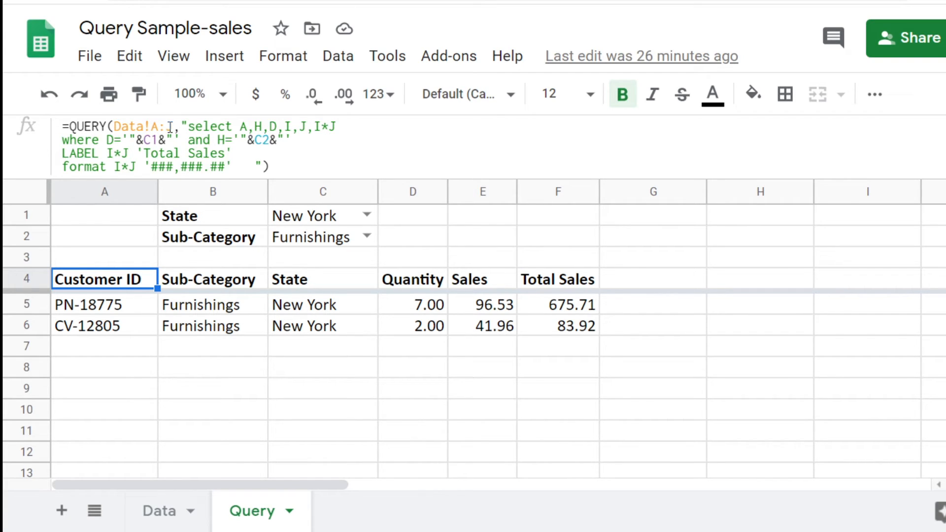
click(158, 511)
click(544, 320)
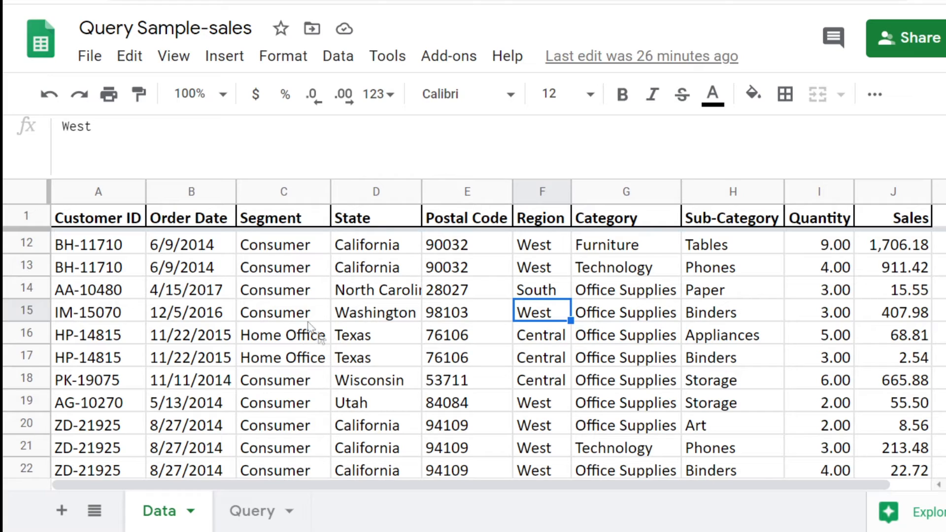
click(252, 515)
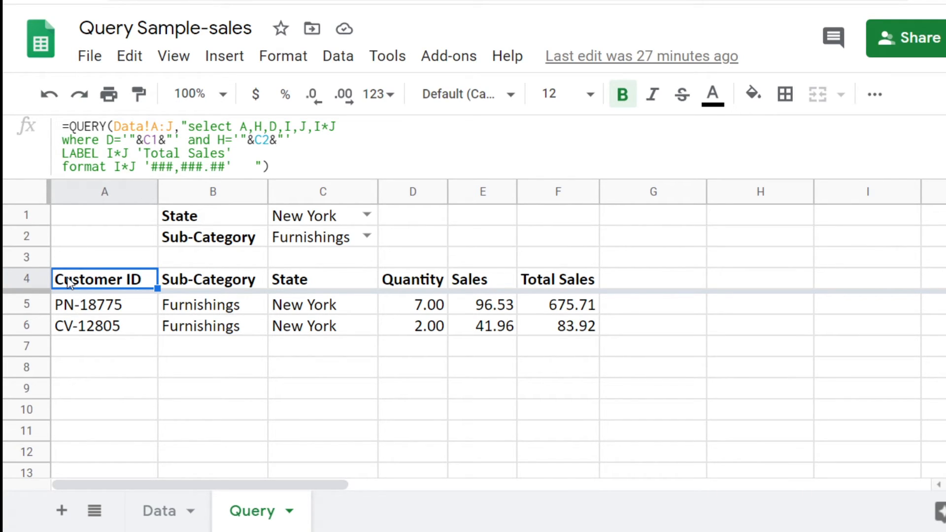
Step: Open the full help article for the QUERY function in A4 and find the description of its query argument
click(78, 126)
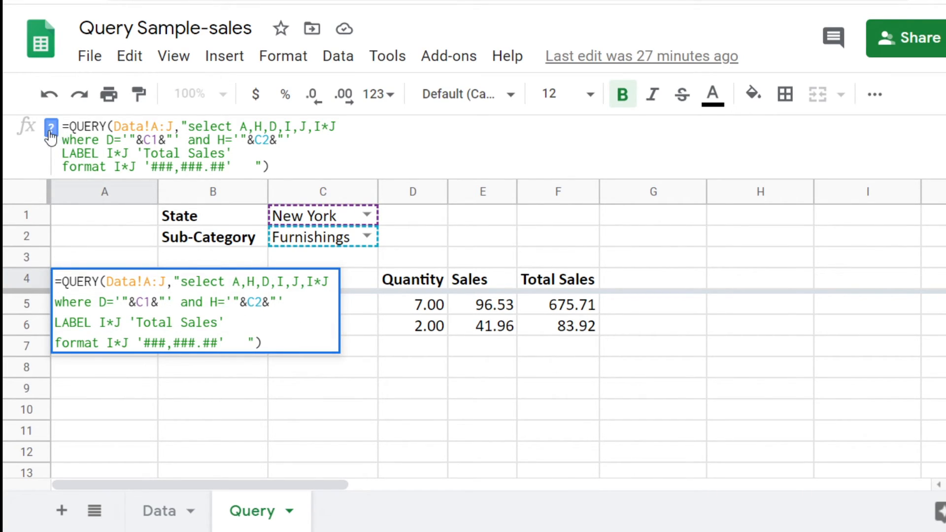
click(49, 129)
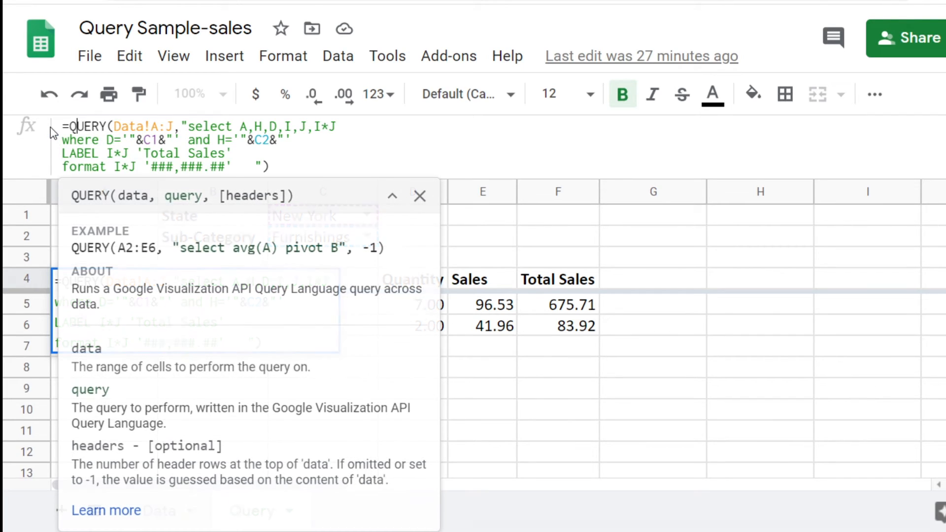
click(106, 510)
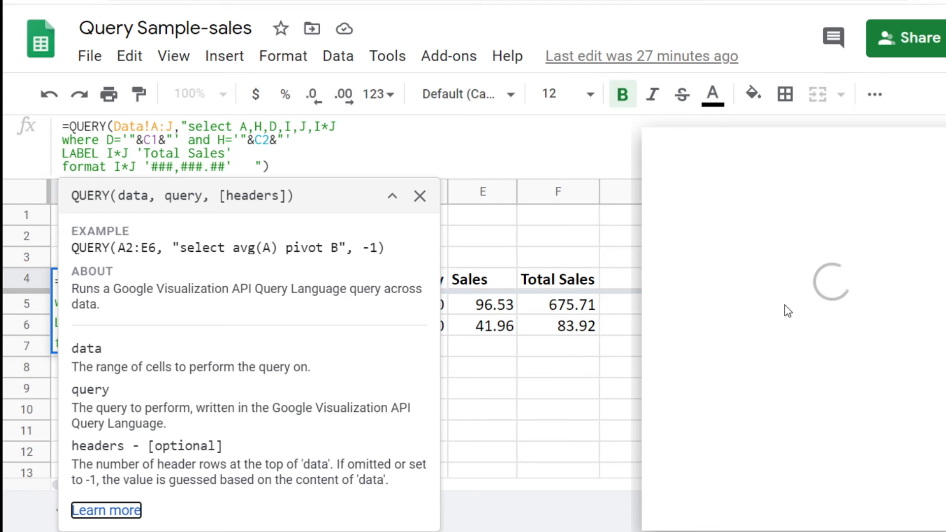
scroll(786, 310, down, 10)
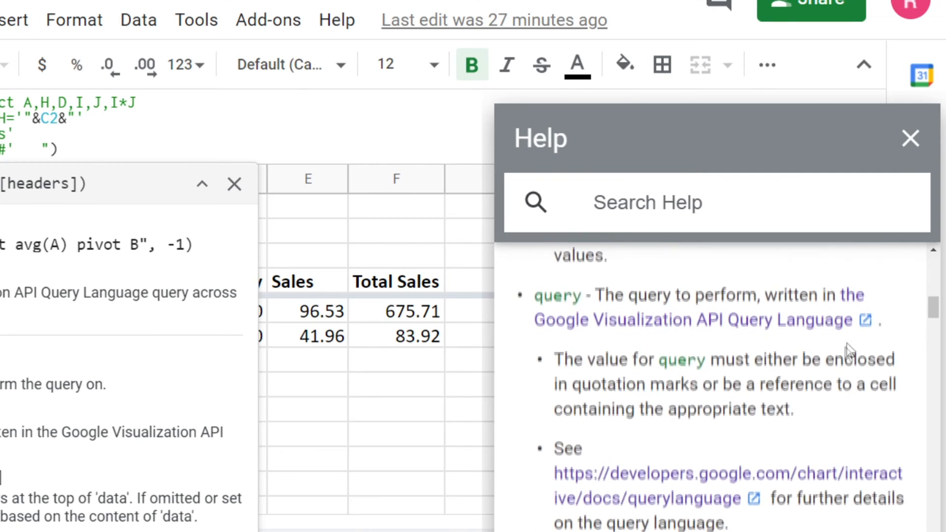
scroll(847, 350, down, 1)
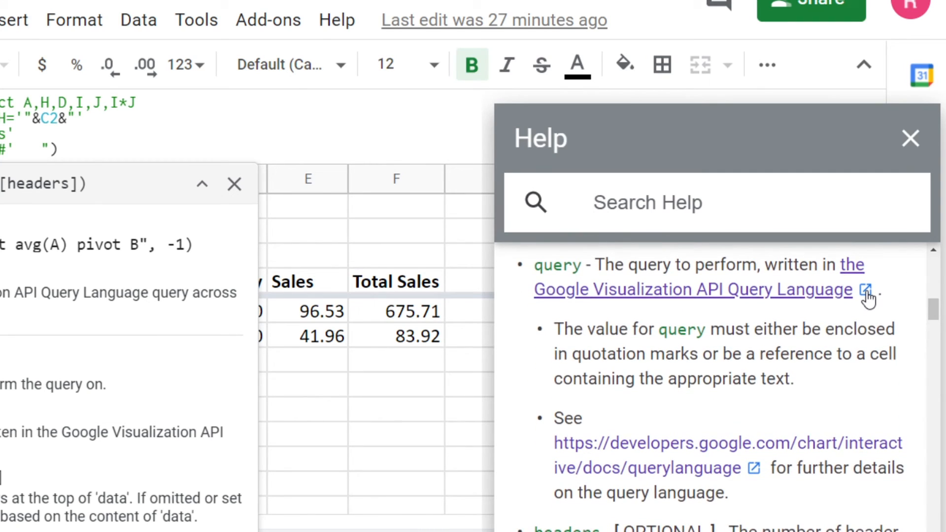
Step: Look up Group By in the linked Google Visualization API Query Language reference, and close the function help in the spreadsheet
click(865, 291)
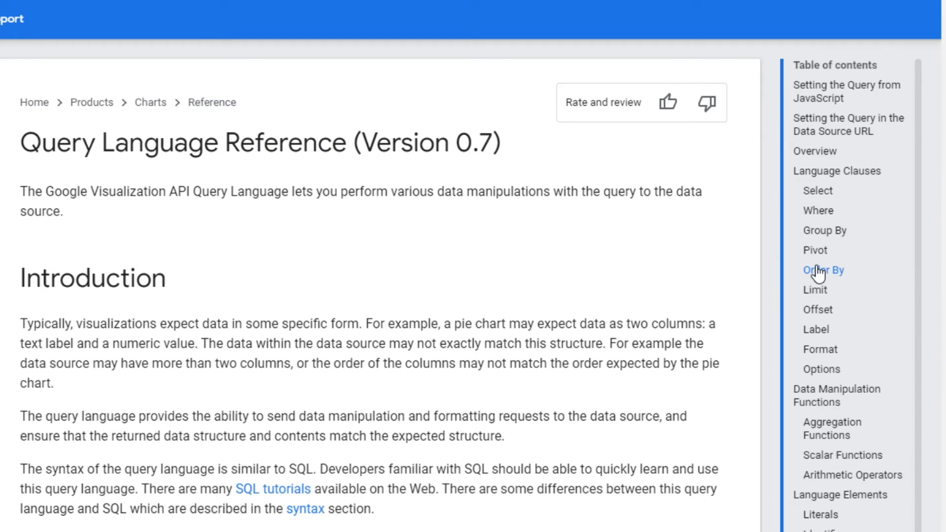
click(822, 231)
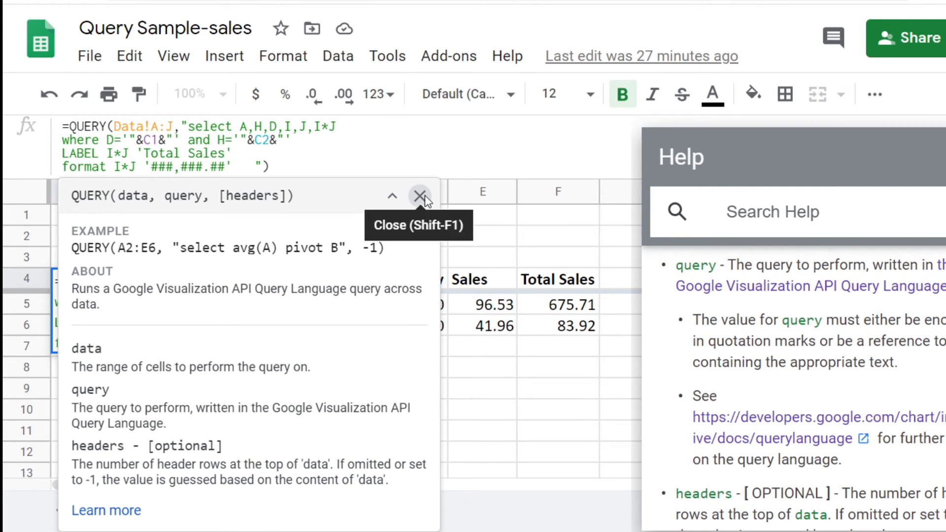
click(421, 196)
click(944, 157)
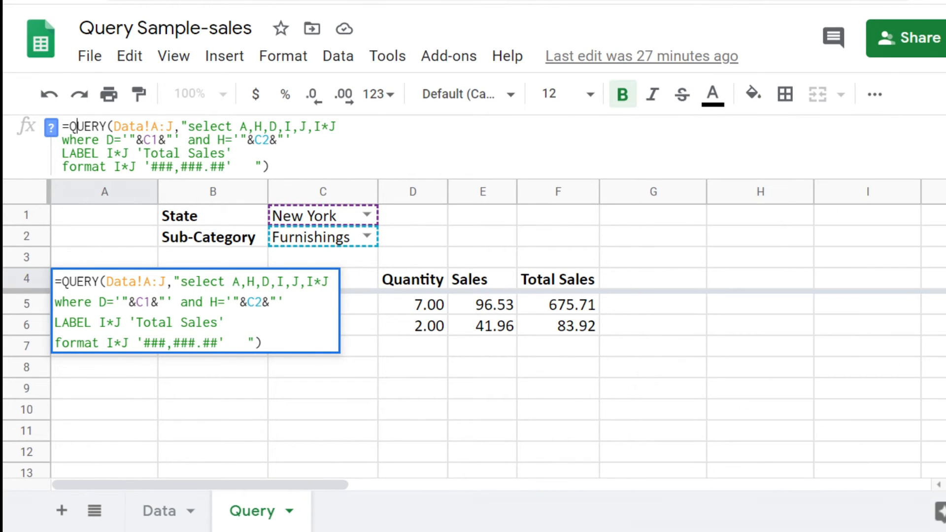
Step: Examine the Sales, Order Date and State columns on the Data sheet, comparing the kinds of values they hold
click(154, 513)
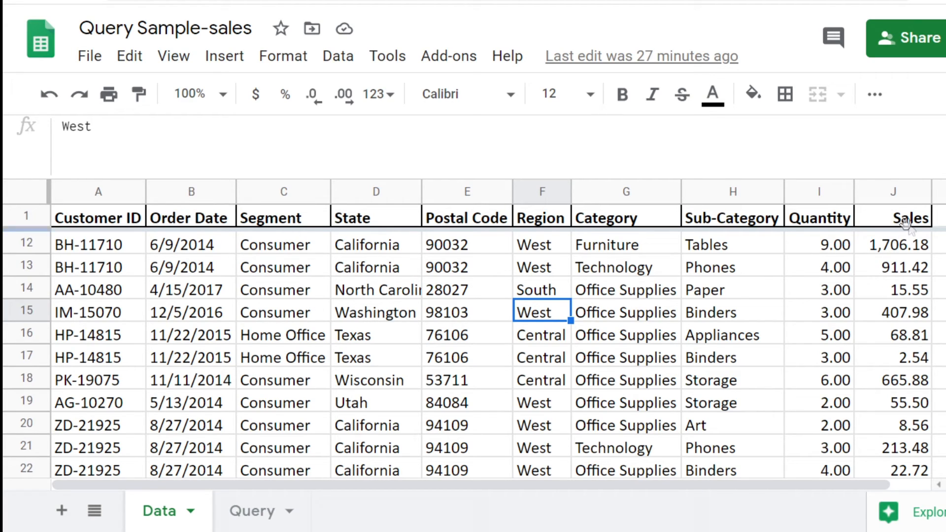
click(898, 198)
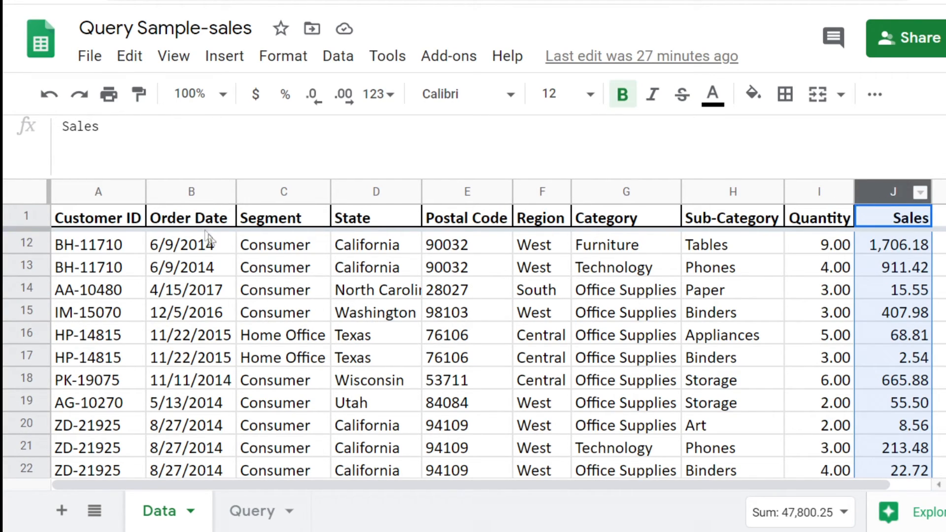
click(183, 190)
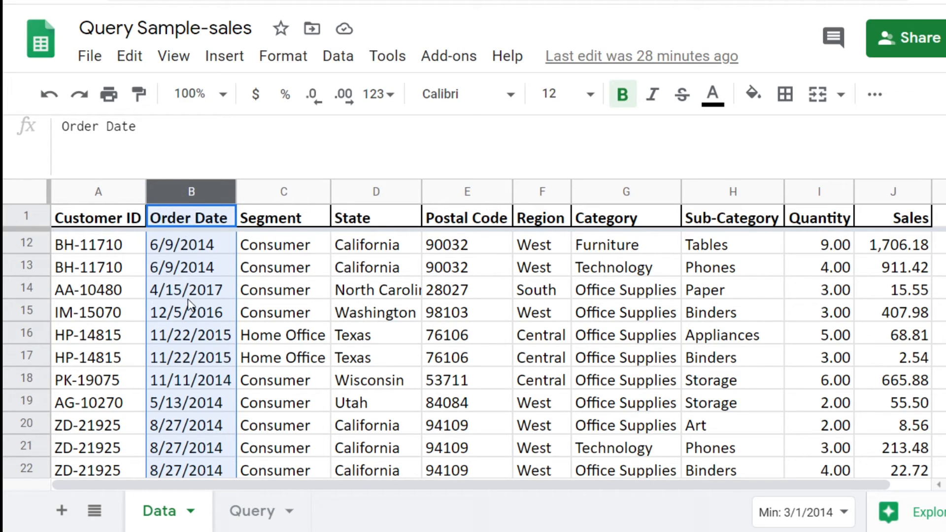
click(890, 191)
click(359, 190)
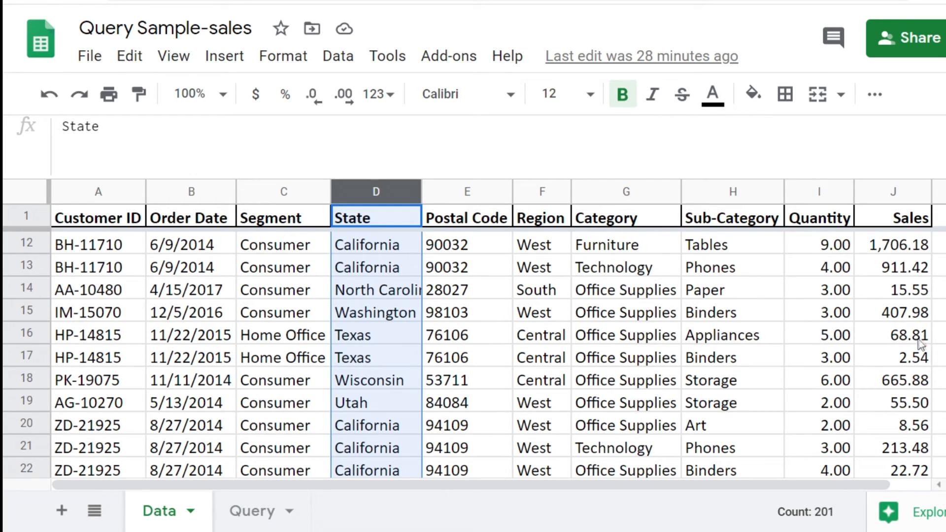
click(402, 294)
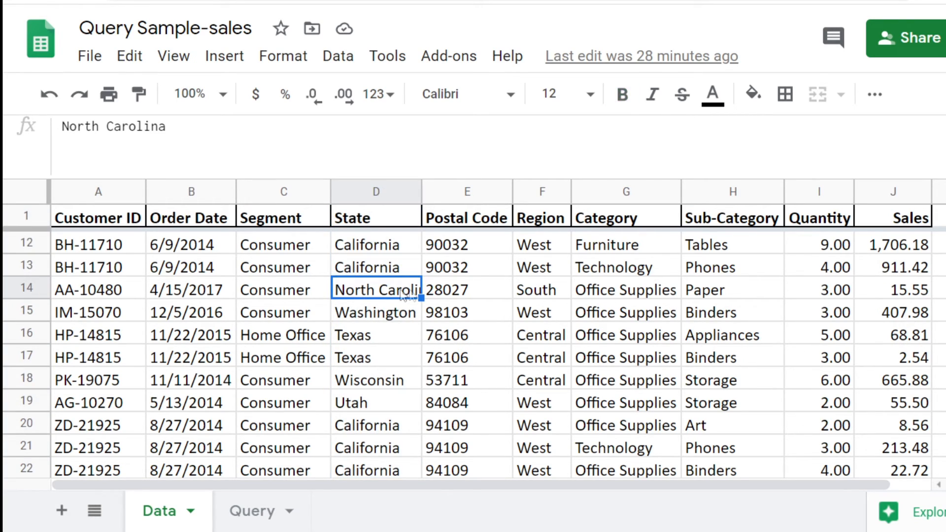
click(892, 250)
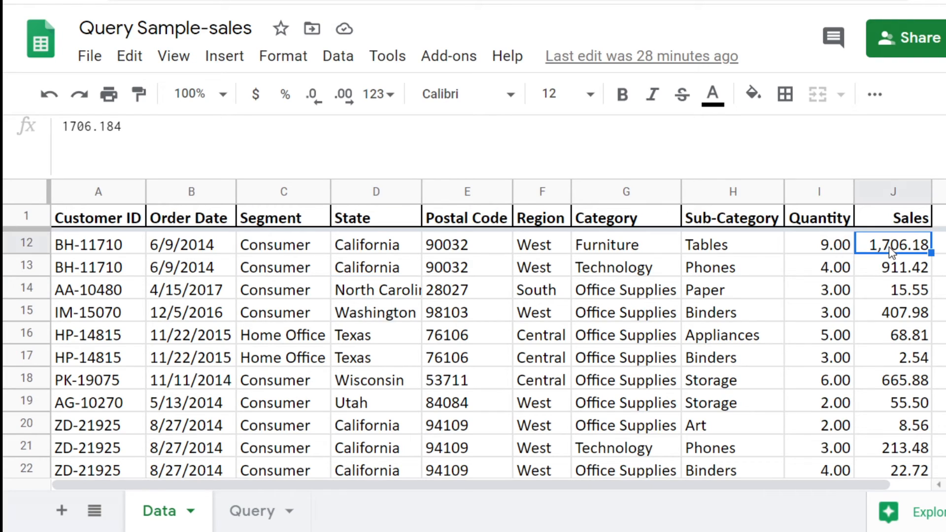
click(392, 250)
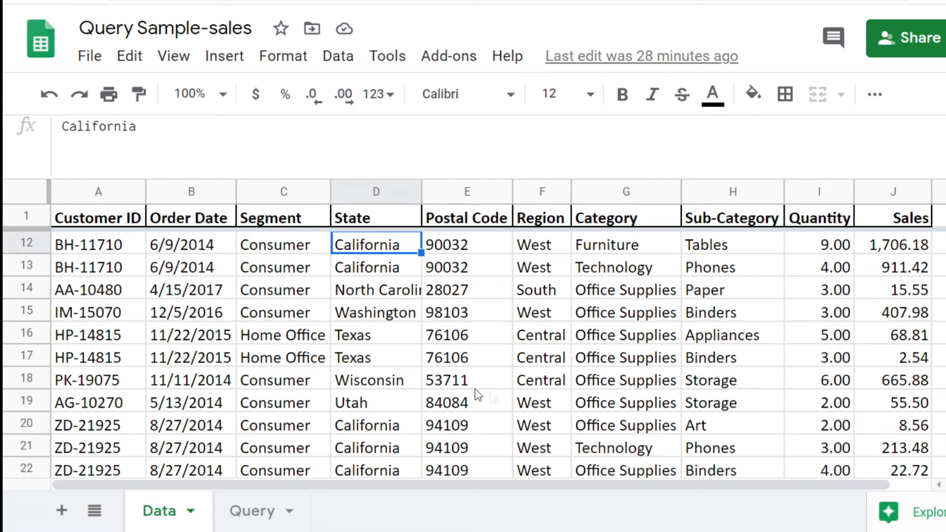
Step: Return to the Query sheet and review the rows filtered by New York and Furnishings
click(264, 512)
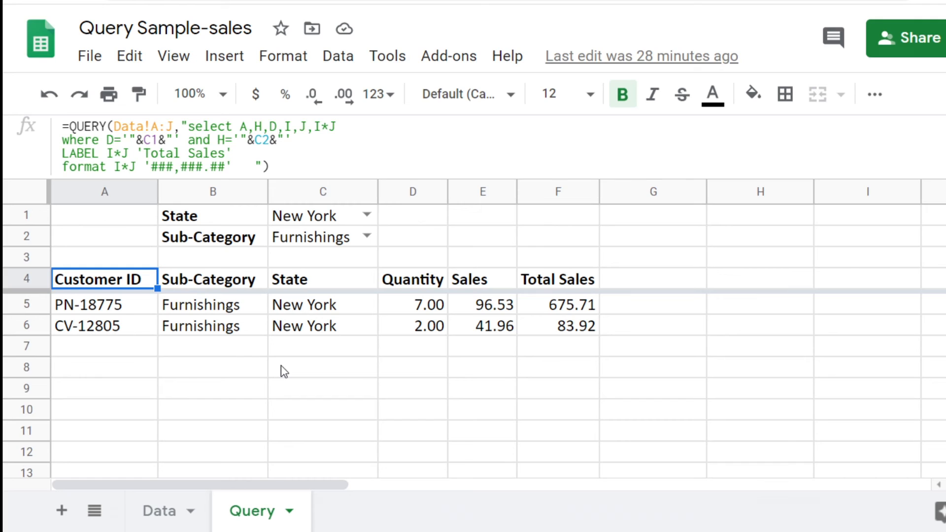
click(237, 333)
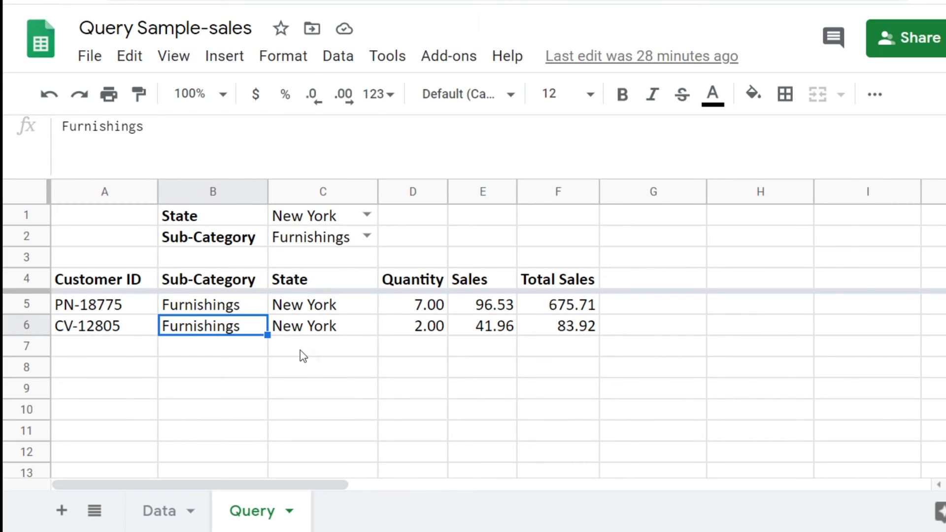
click(316, 373)
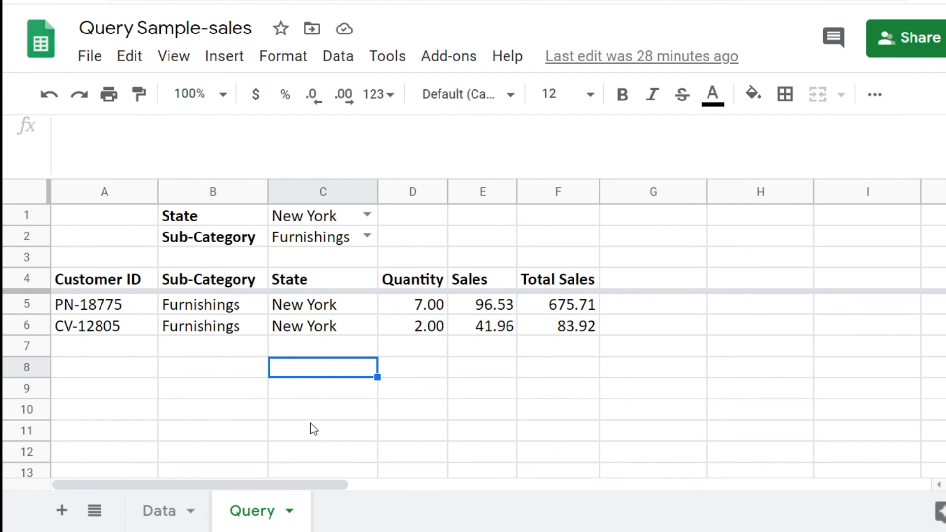
click(306, 354)
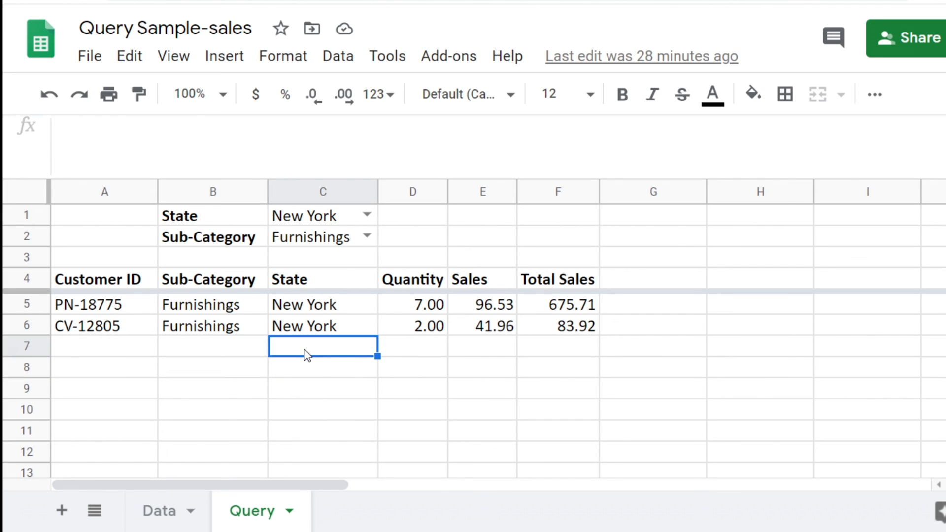